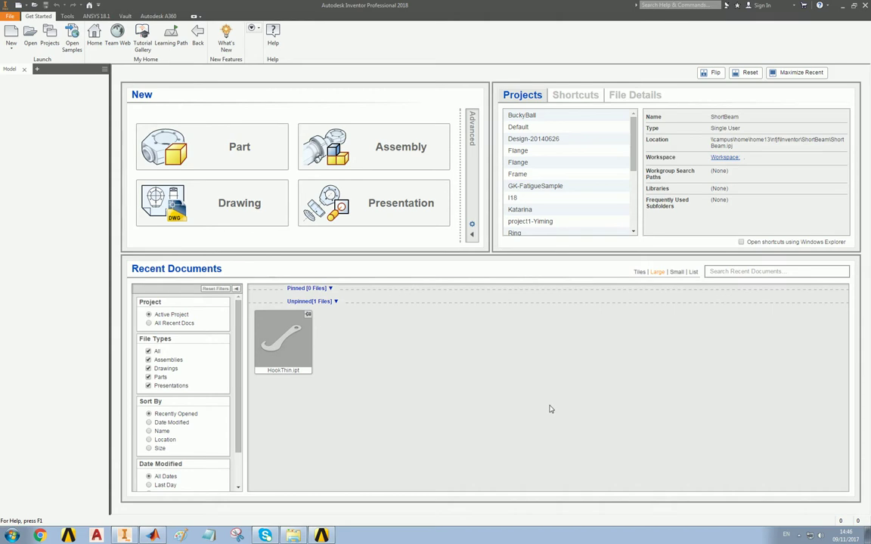
Create a new part from the Metric Standard (mm).ipt template.
{"action": "left_click", "coordinate": [12, 47]}
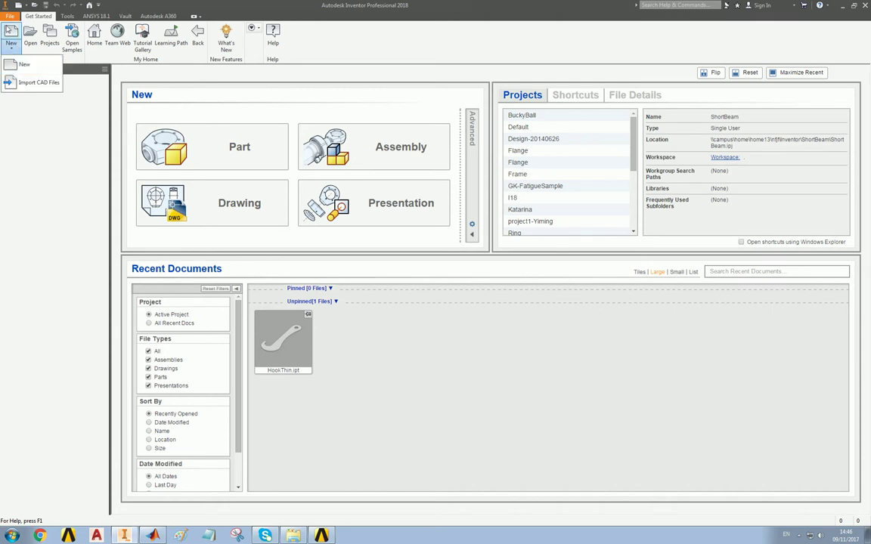
{"action": "left_click", "coordinate": [10, 16]}
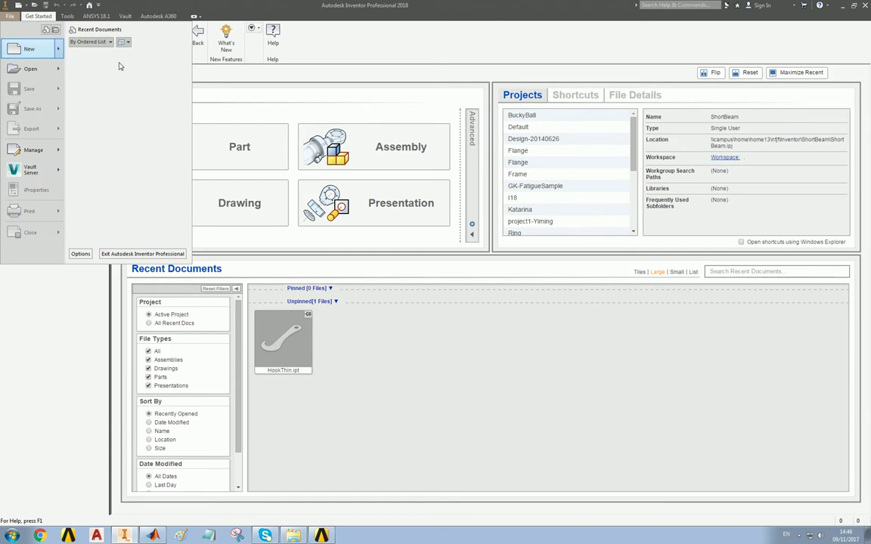
{"action": "key", "text": "ctrl+n"}
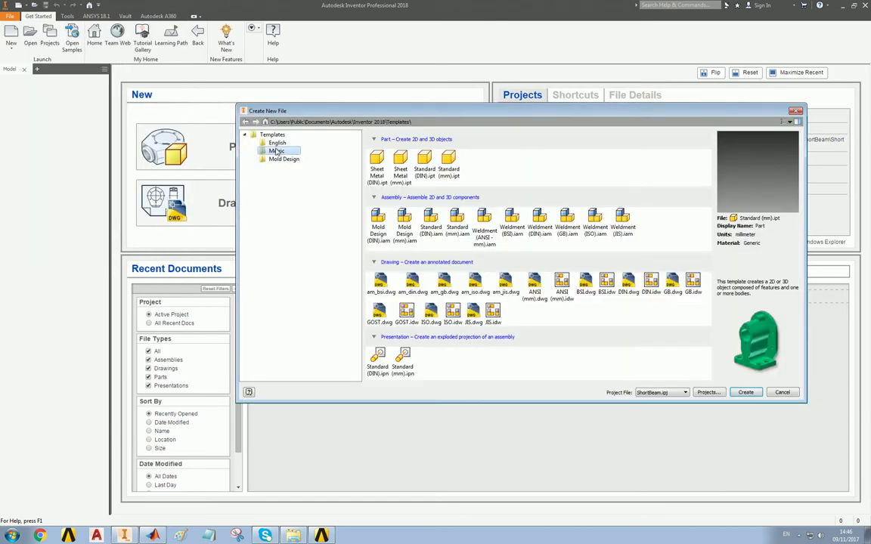
{"action": "double_click", "coordinate": [449, 159]}
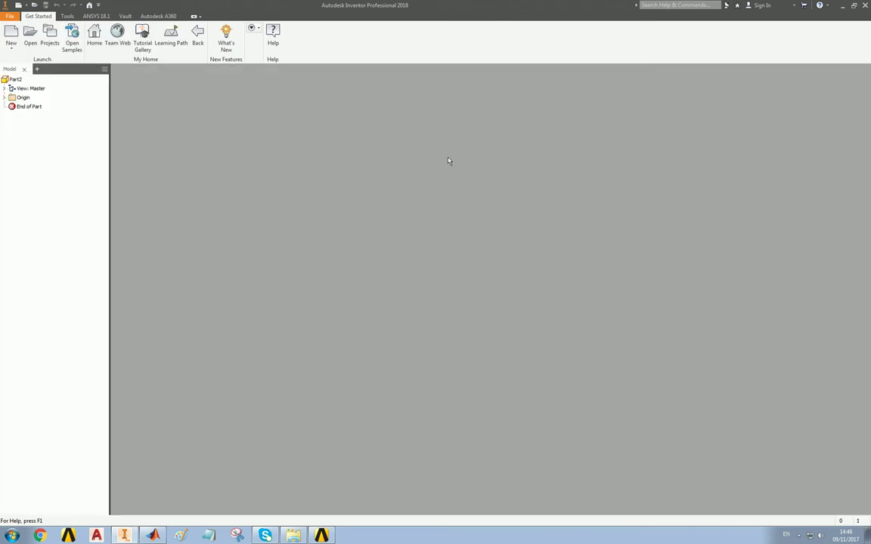
Start a 2D sketch on the XY Plane under the part's Origin.
{"action": "left_click", "coordinate": [4, 97]}
{"action": "left_click", "coordinate": [34, 124]}
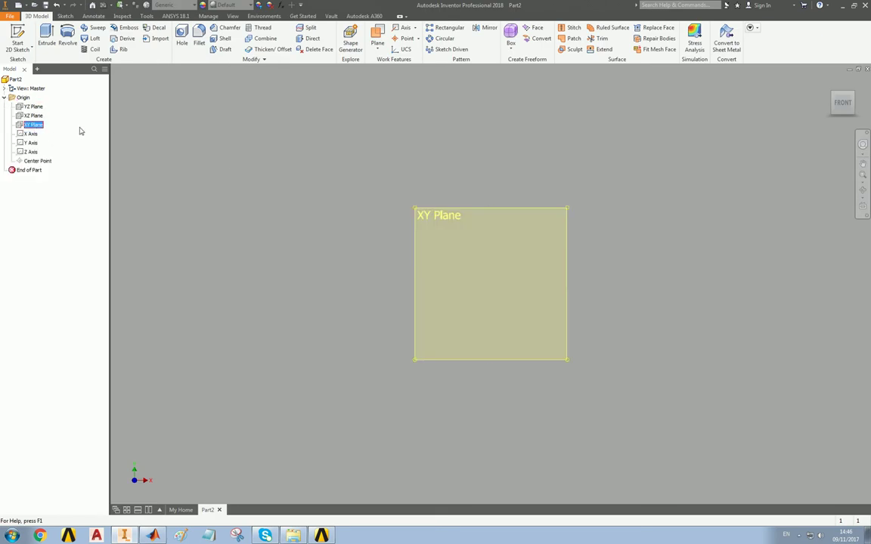
{"action": "key", "text": "s"}
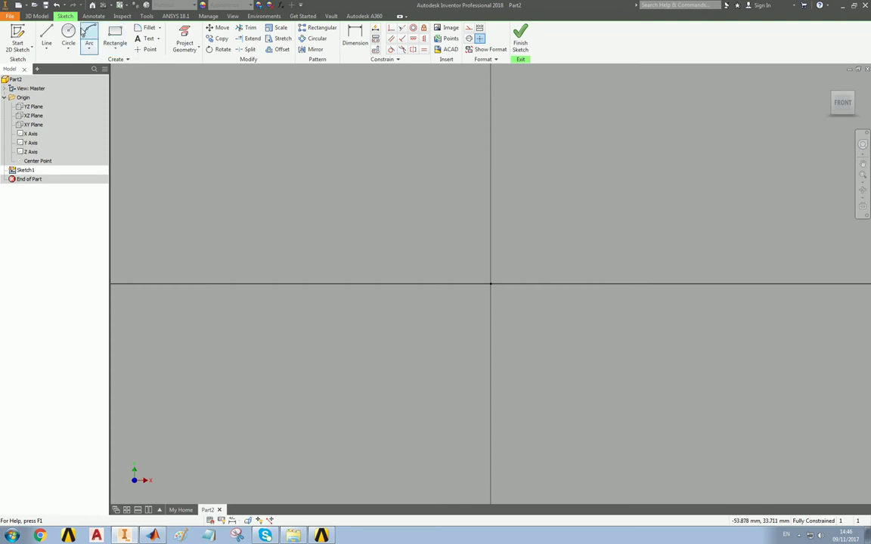
Draw a 60 × 12 mm centre-point rectangle centred on the origin.
{"action": "left_click", "coordinate": [118, 50]}
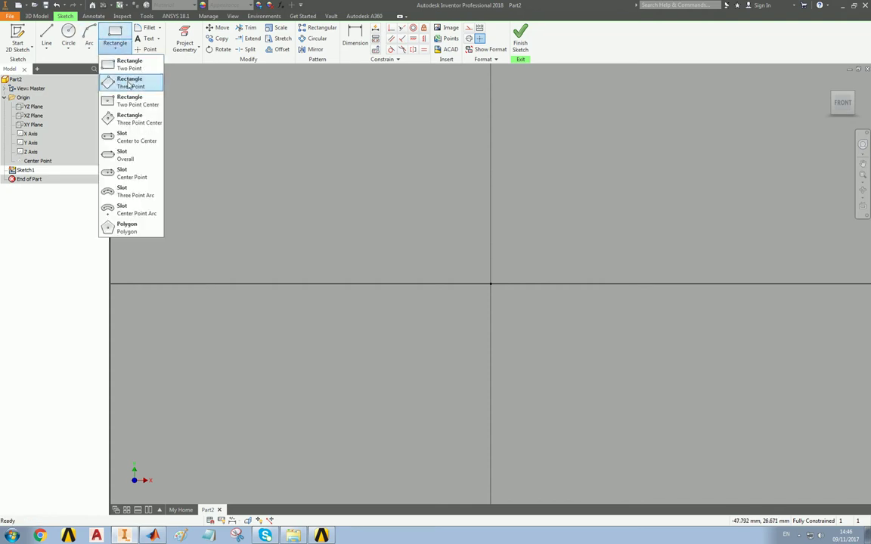
{"action": "left_click", "coordinate": [127, 101]}
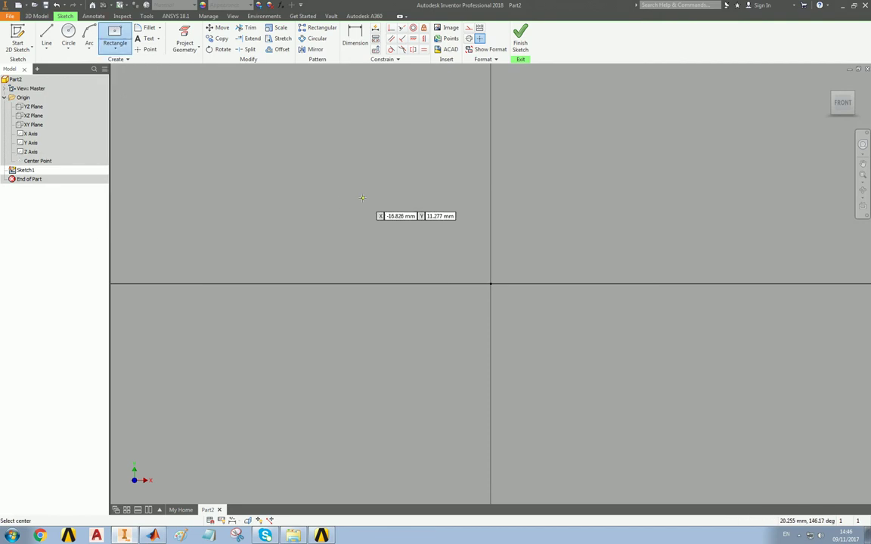
{"action": "left_click", "coordinate": [491, 283]}
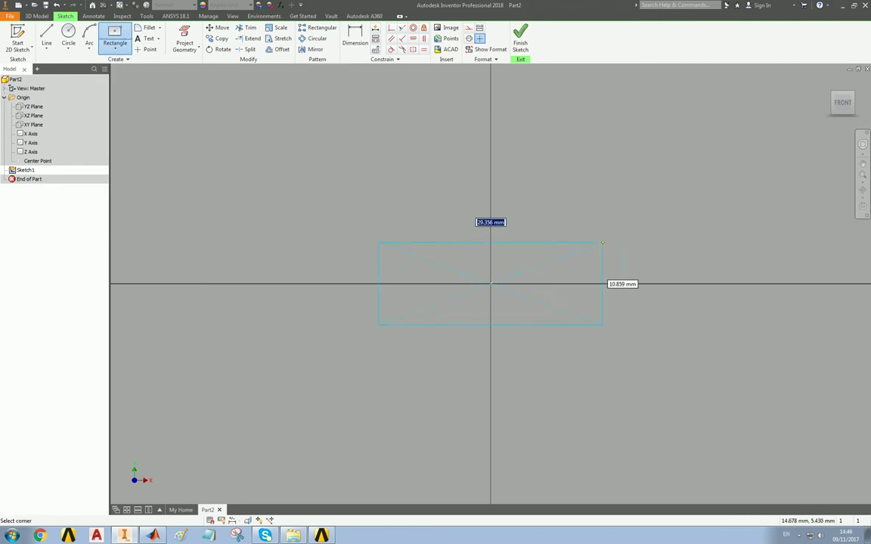
{"action": "type", "text": "60"}
{"action": "key", "text": "Tab"}
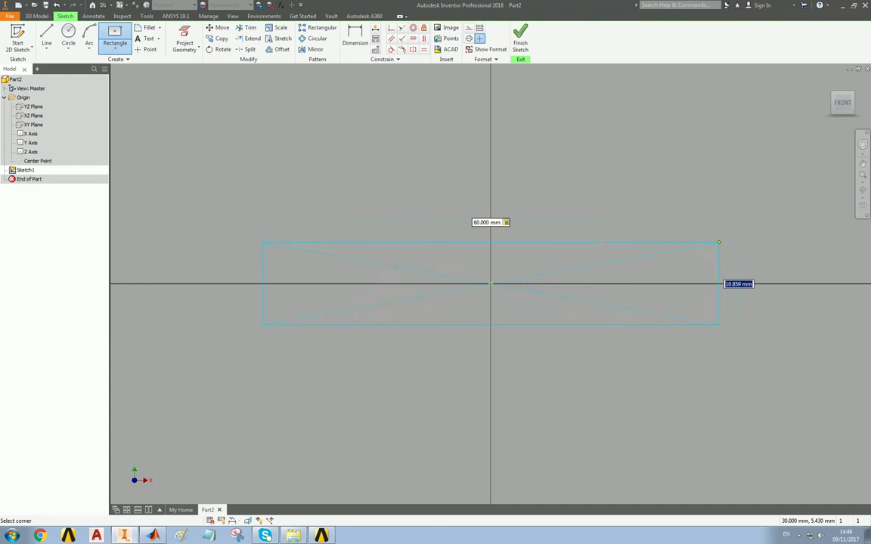
{"action": "type", "text": "12"}
{"action": "key", "text": "Tab"}
{"action": "key", "text": "Return"}
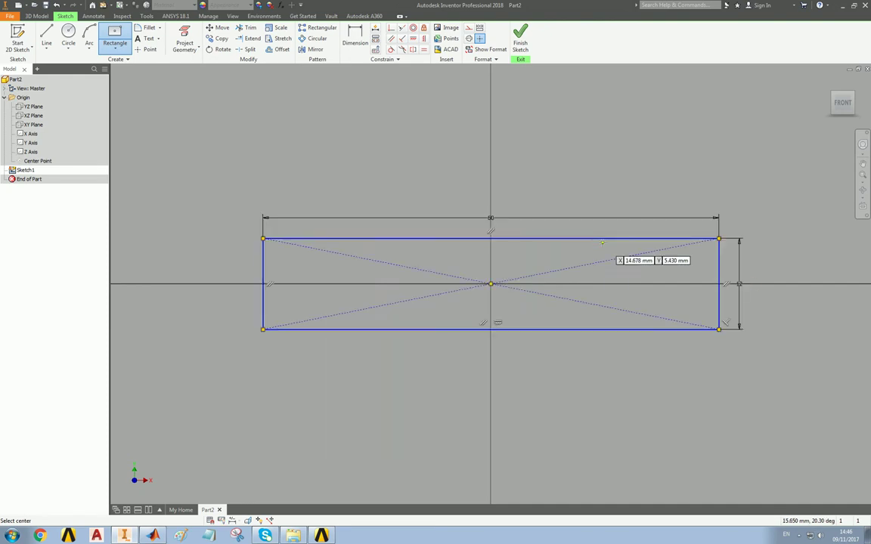
Draw a second 60 × 10 mm centre-point rectangle centred on the origin.
{"action": "left_click", "coordinate": [491, 284]}
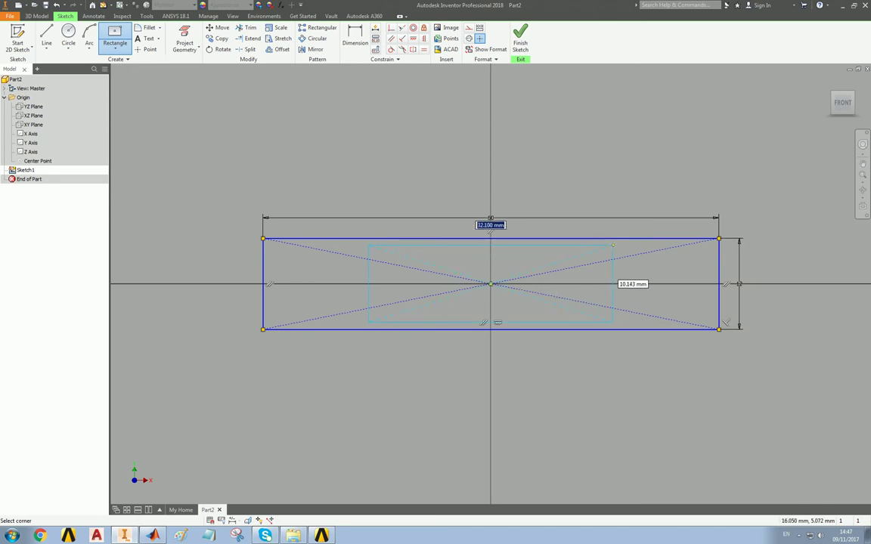
{"action": "type", "text": "60"}
{"action": "key", "text": "Tab"}
{"action": "type", "text": "10"}
{"action": "key", "text": "Tab"}
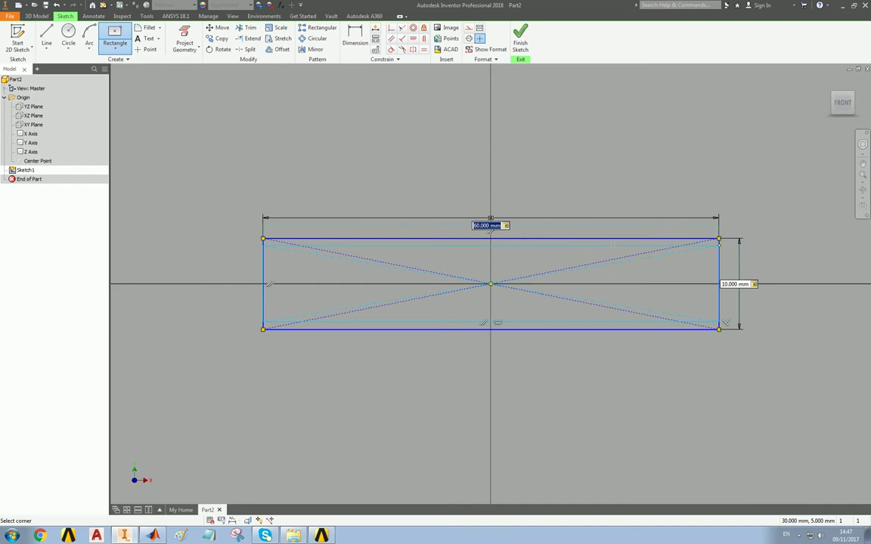
{"action": "key", "text": "Return"}
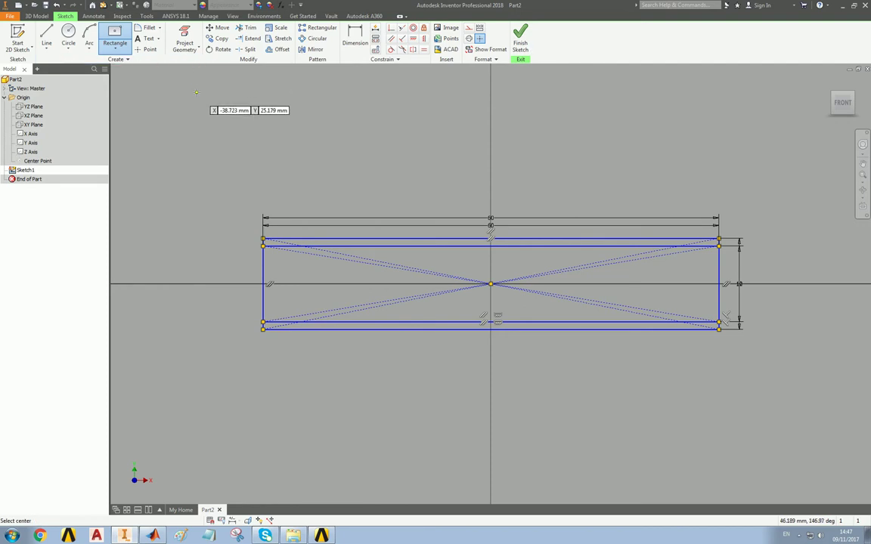
Draw one circle above the rectangles and two circles below them.
{"action": "left_click", "coordinate": [68, 34]}
{"action": "left_click", "coordinate": [480, 195]}
{"action": "left_click", "coordinate": [461, 171]}
{"action": "left_click", "coordinate": [291, 369]}
{"action": "left_click", "coordinate": [266, 345]}
{"action": "left_click", "coordinate": [658, 369]}
{"action": "left_click", "coordinate": [684, 356]}
Make the two lower circles equal in size.
{"action": "left_click", "coordinate": [423, 49]}
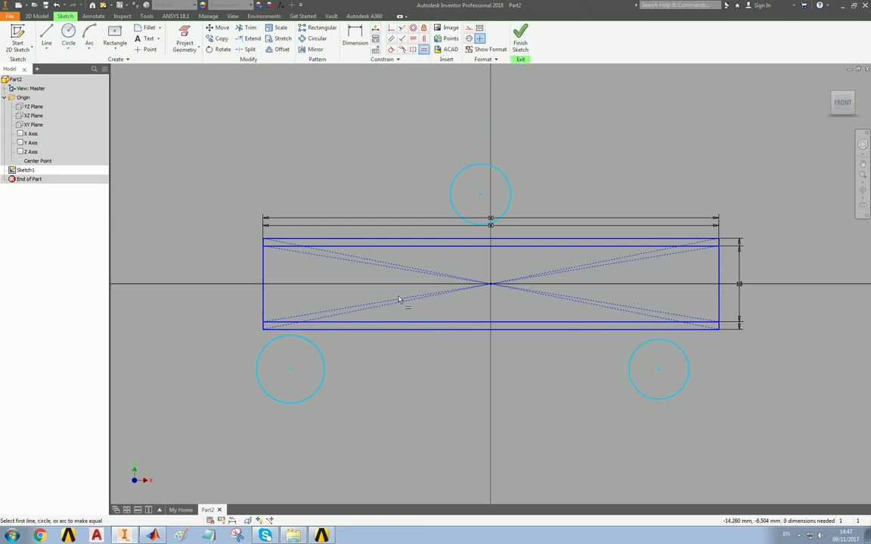
{"action": "left_click", "coordinate": [325, 374]}
{"action": "left_click", "coordinate": [637, 394]}
{"action": "key", "text": "Escape"}
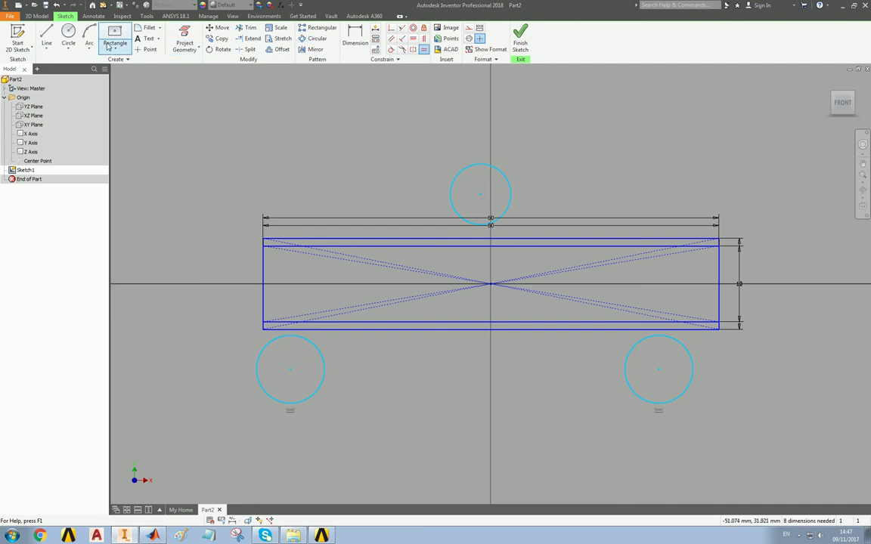
Align the top circle's centre vertically with the origin.
{"action": "left_click", "coordinate": [47, 34]}
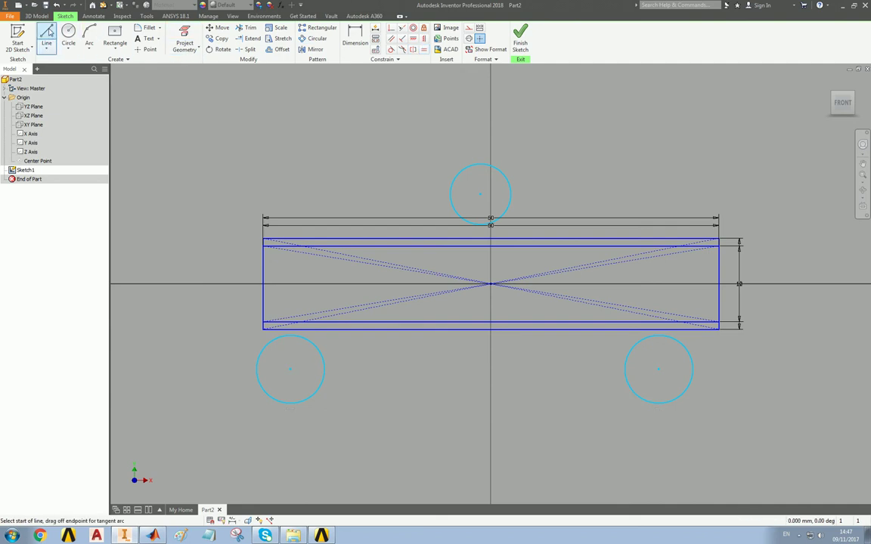
{"action": "left_click", "coordinate": [424, 38]}
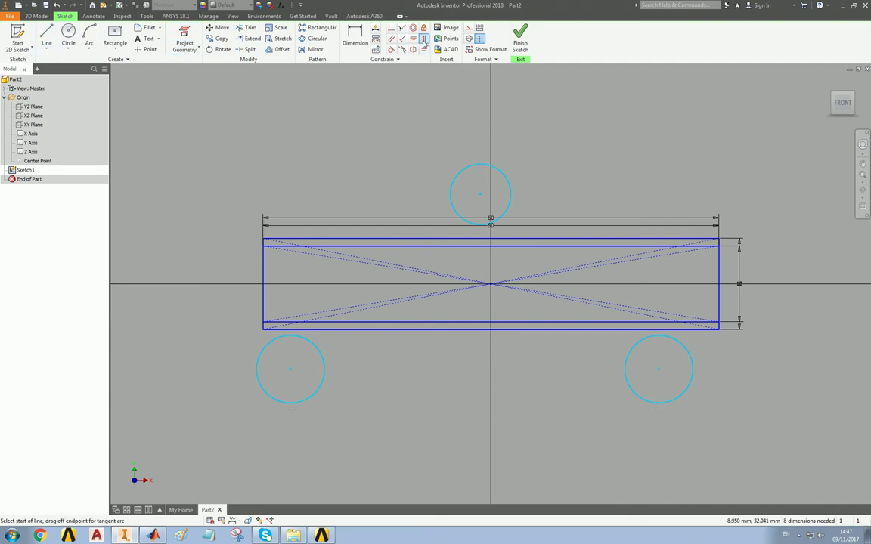
{"action": "left_click", "coordinate": [480, 194]}
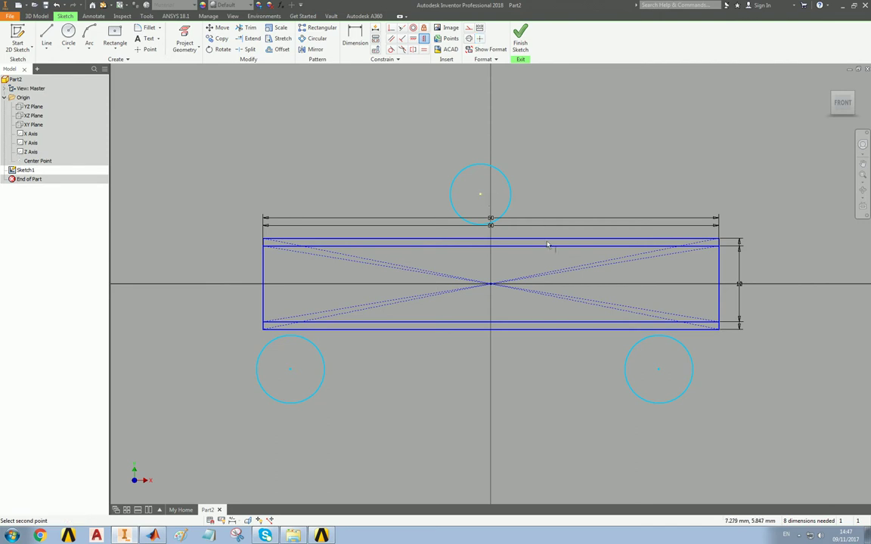
{"action": "left_click", "coordinate": [490, 284]}
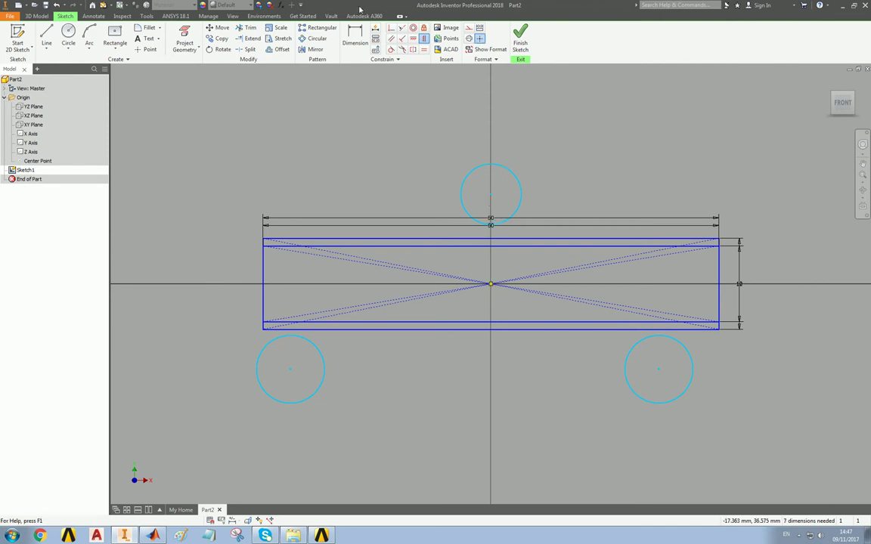
Dimension the top circle to diameter 6 and the lower circles to diameter 3.
{"action": "left_click", "coordinate": [354, 35]}
{"action": "left_click", "coordinate": [470, 175]}
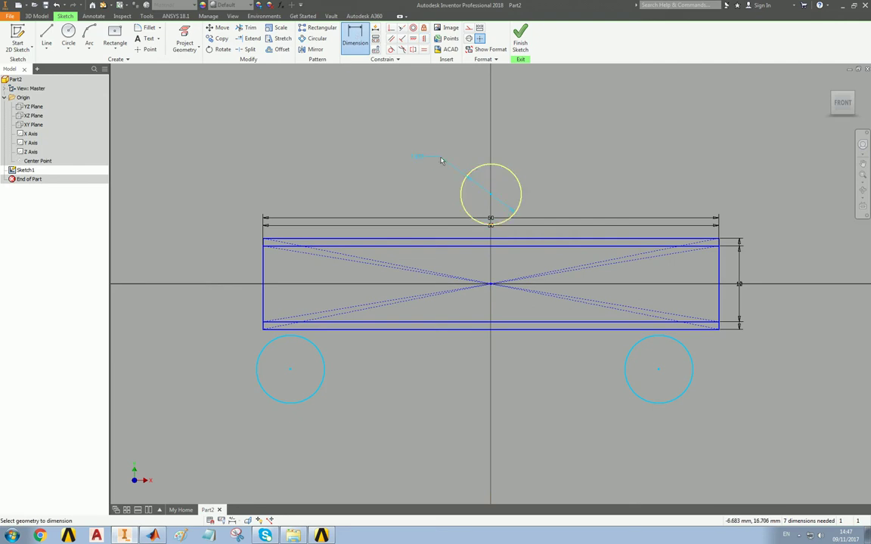
{"action": "type", "text": "6"}
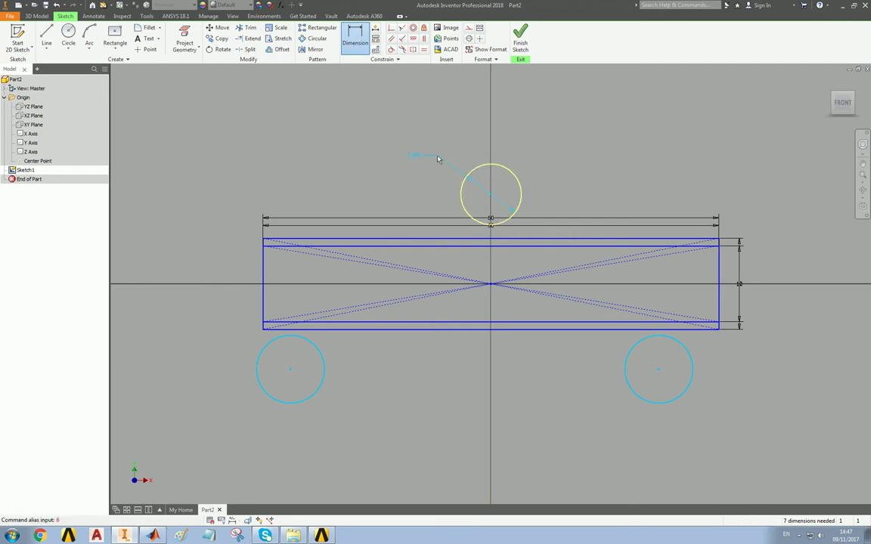
{"action": "left_click", "coordinate": [437, 159]}
{"action": "type", "text": "6"}
{"action": "key", "text": "Return"}
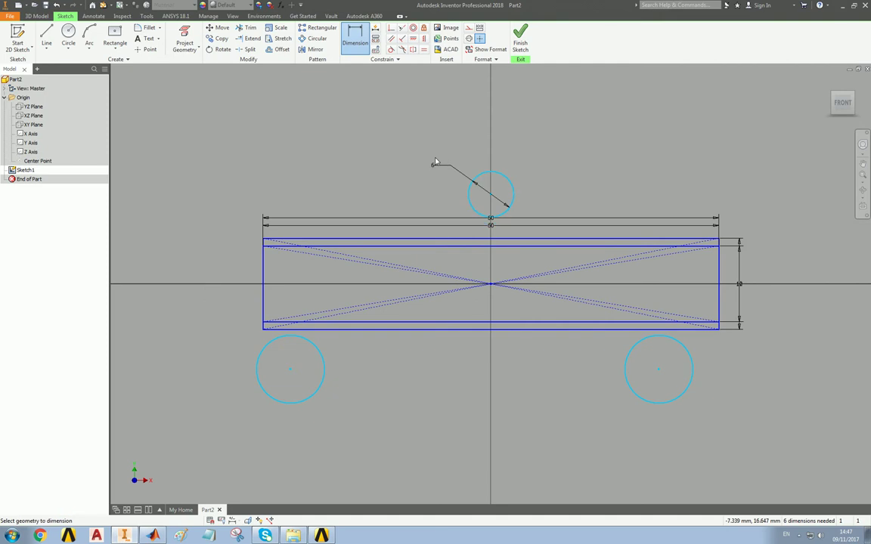
{"action": "left_click", "coordinate": [277, 403]}
{"action": "left_click", "coordinate": [261, 420]}
{"action": "type", "text": "3"}
{"action": "key", "text": "Return"}
Draw a line from the origin to the top circle's centre.
{"action": "key", "text": "l"}
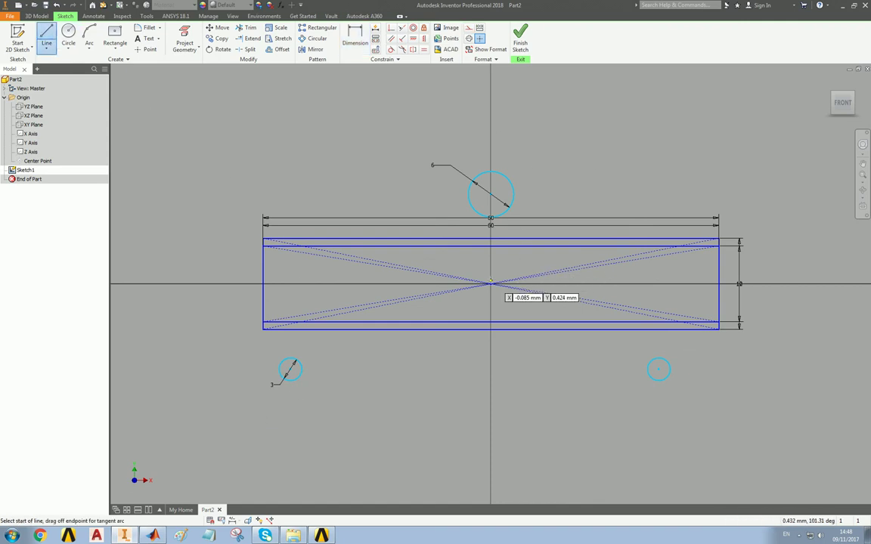
{"action": "left_click", "coordinate": [491, 283]}
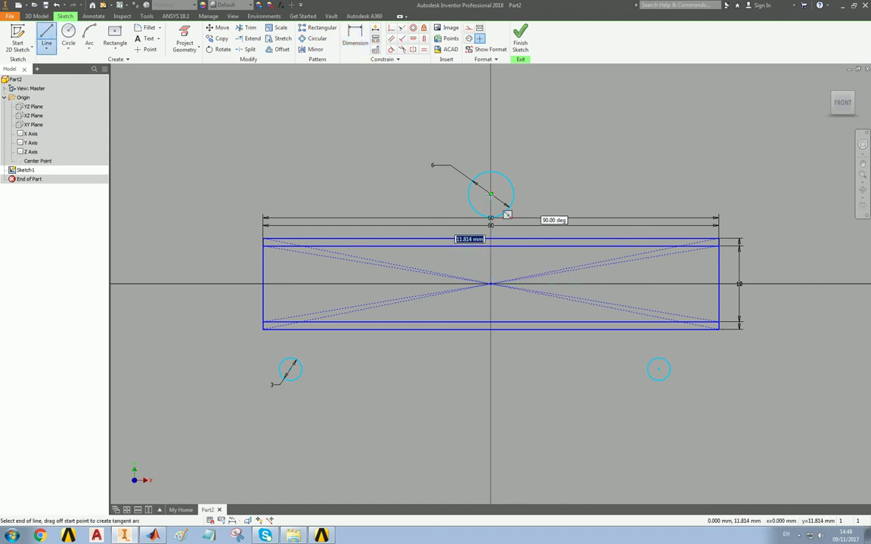
{"action": "left_click", "coordinate": [491, 195]}
{"action": "key", "text": "Escape"}
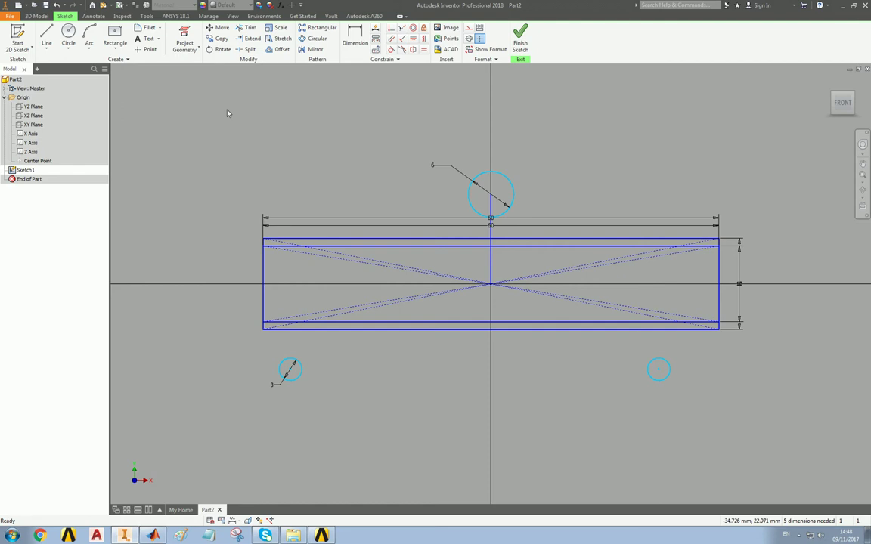
Make the vertical line construction geometry and the bottom circles symmetric about it.
{"action": "left_click", "coordinate": [492, 261]}
{"action": "left_click", "coordinate": [468, 27]}
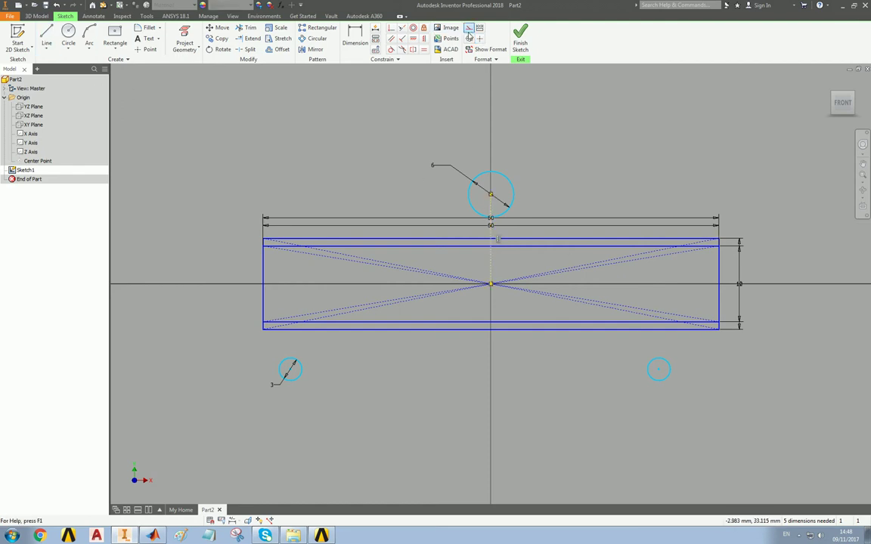
{"action": "left_click", "coordinate": [379, 167]}
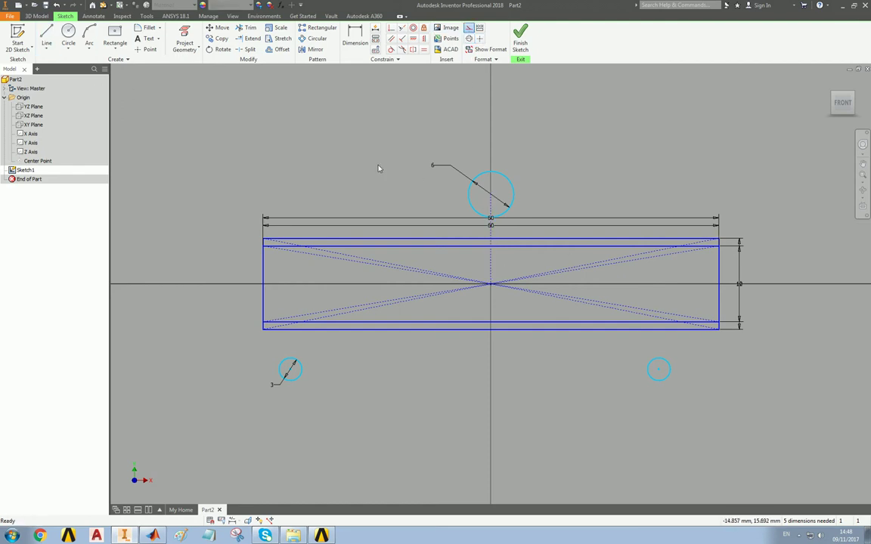
{"action": "left_click", "coordinate": [413, 49]}
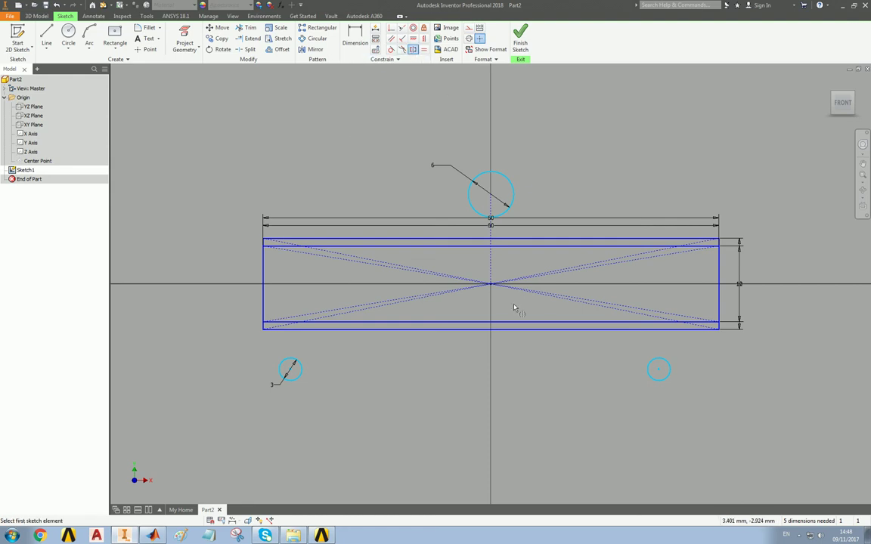
{"action": "left_click", "coordinate": [656, 382]}
{"action": "left_click", "coordinate": [288, 370]}
{"action": "left_click", "coordinate": [490, 207]}
Dimension the spacing between the bottom circles as 40.
{"action": "key", "text": "d"}
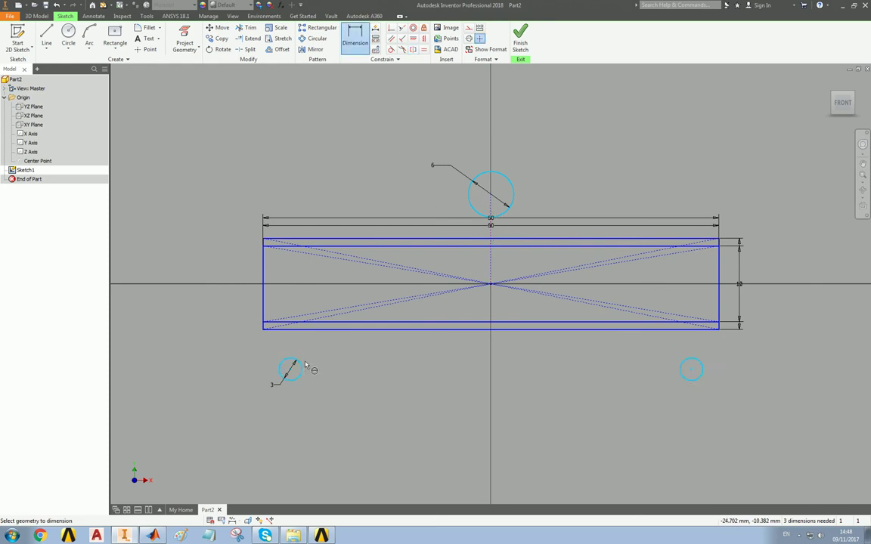
{"action": "left_click", "coordinate": [690, 372]}
{"action": "left_click", "coordinate": [522, 406]}
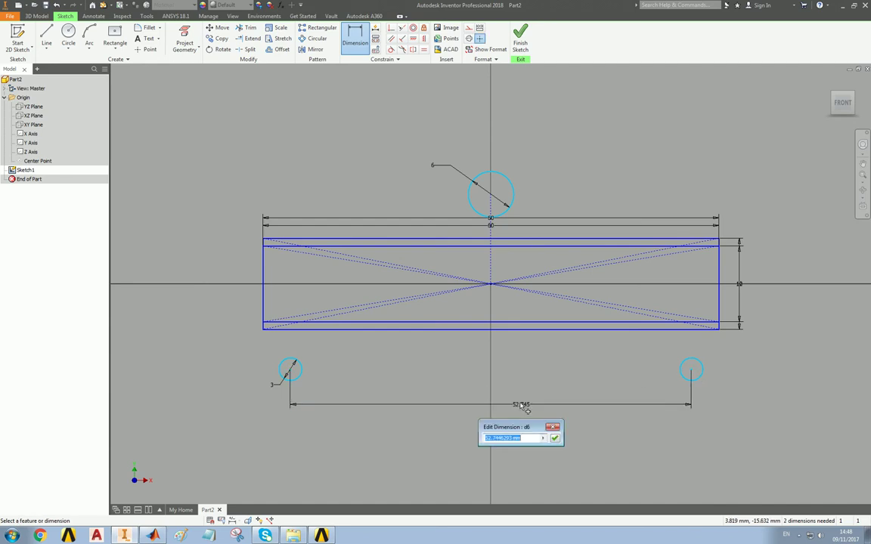
{"action": "type", "text": "40"}
{"action": "key", "text": "Return"}
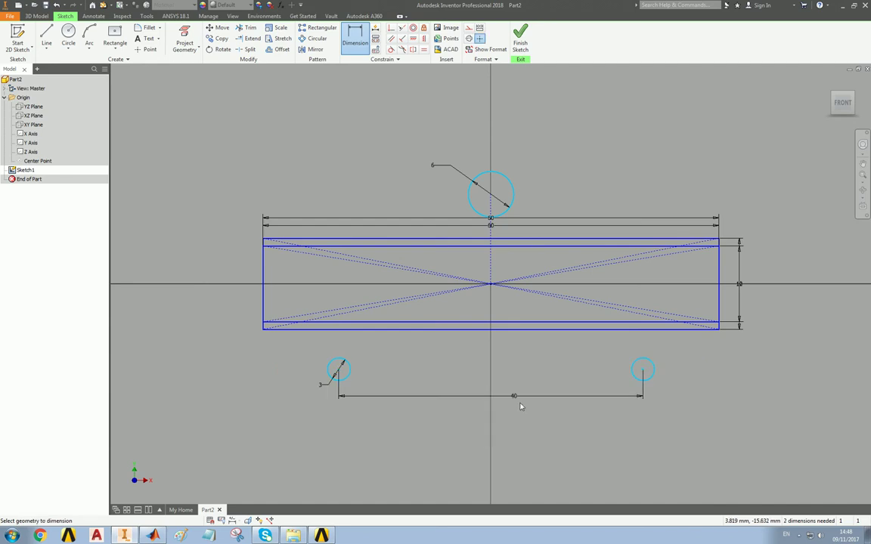
Make the top and bottom circles tangent to the rectangle's edges.
{"action": "left_click", "coordinate": [391, 49]}
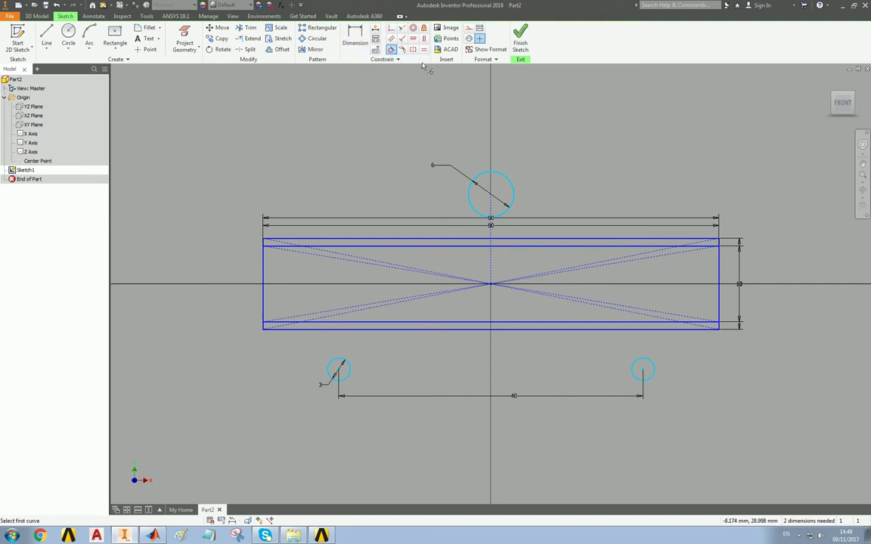
{"action": "left_click", "coordinate": [502, 204]}
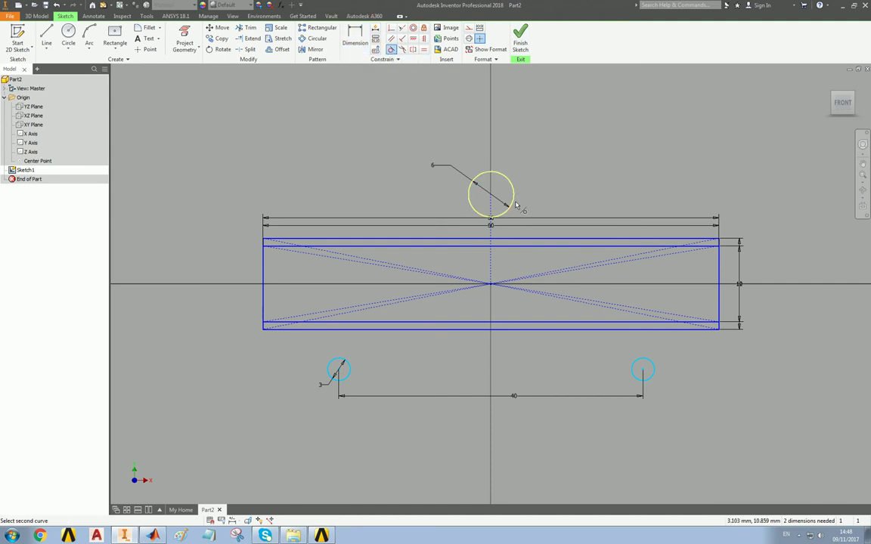
{"action": "left_click", "coordinate": [559, 240]}
{"action": "left_click", "coordinate": [653, 364]}
{"action": "left_click", "coordinate": [652, 334]}
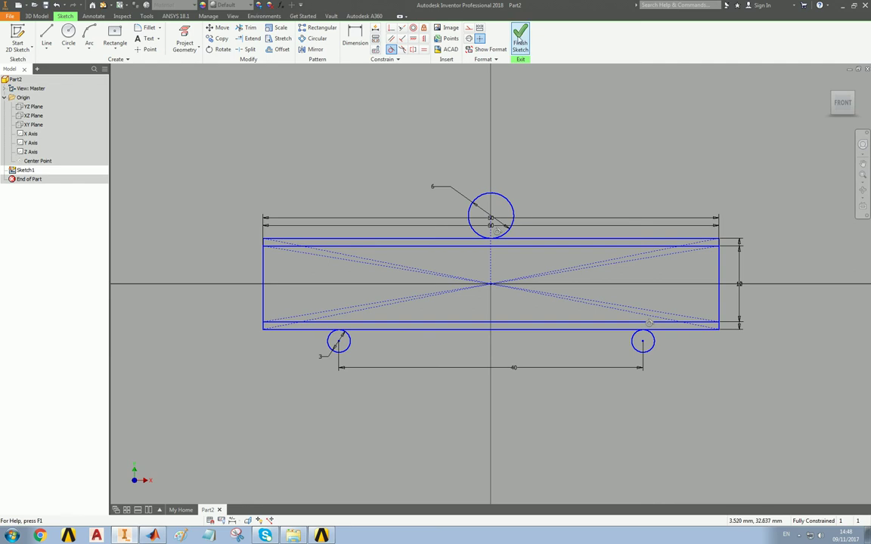
Finish Sketch1 and start an extrusion using the central rectangle as the profile.
{"action": "left_click", "coordinate": [520, 42]}
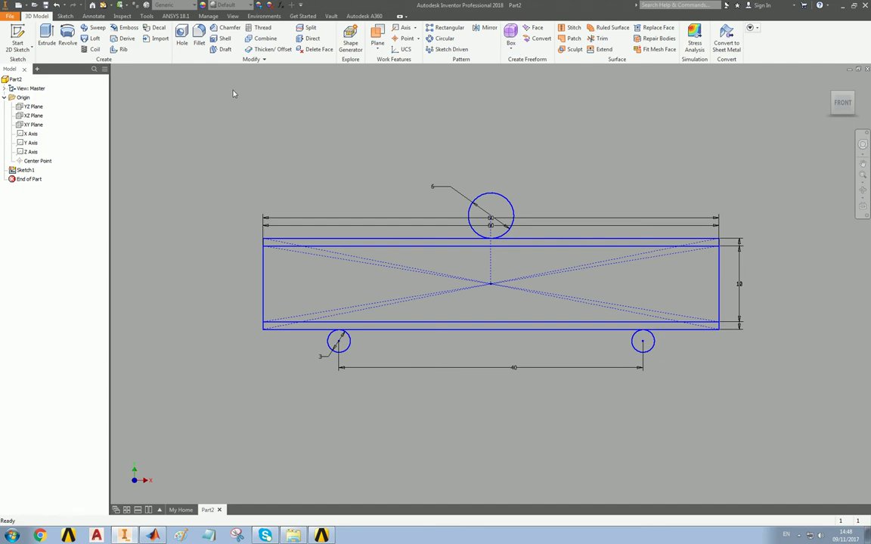
{"action": "left_click", "coordinate": [46, 37]}
{"action": "left_click", "coordinate": [415, 288]}
Extrude the rectangle 12 mm and set the bar's appearance to Gold.
{"action": "type", "text": "12"}
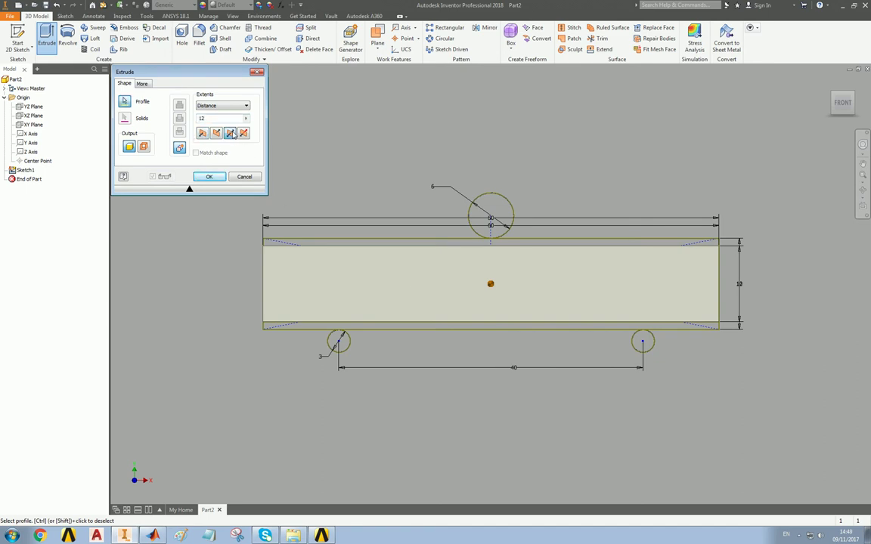
{"action": "left_click", "coordinate": [212, 177]}
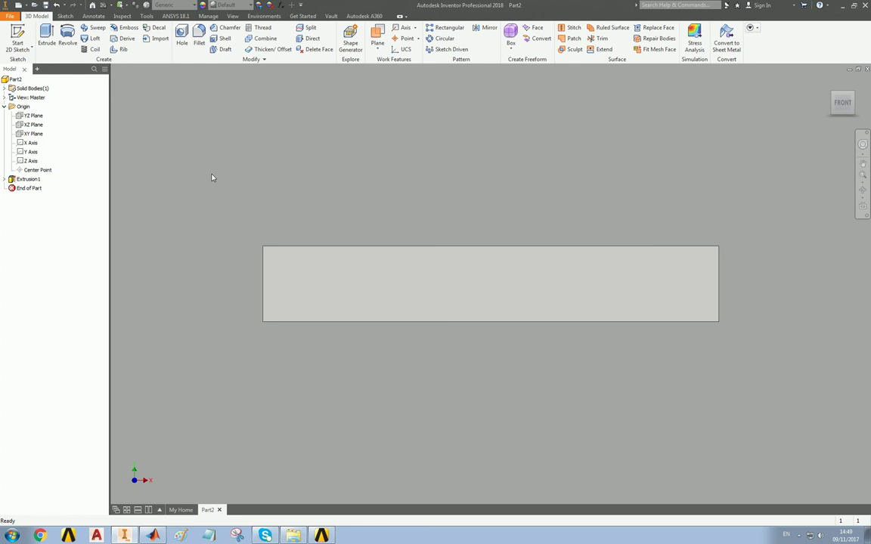
{"action": "left_click", "coordinate": [251, 8]}
{"action": "left_click", "coordinate": [220, 259]}
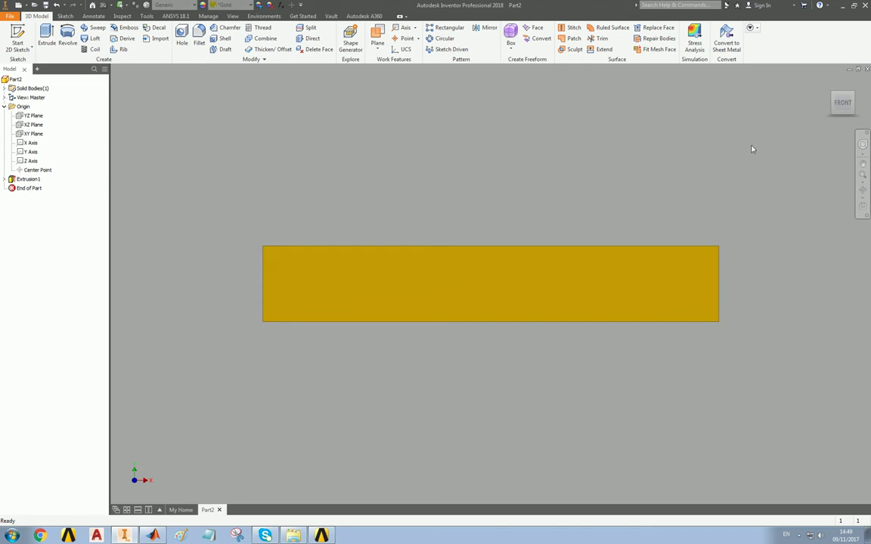
Save the part as Core.ipt.
{"action": "left_click", "coordinate": [10, 16]}
{"action": "left_click", "coordinate": [34, 111]}
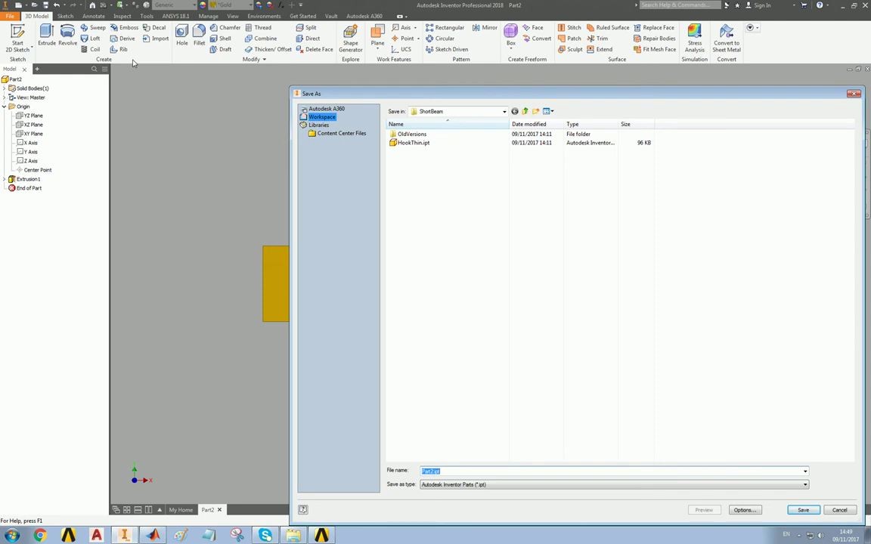
{"action": "type", "text": "Core"}
{"action": "key", "text": "Return"}
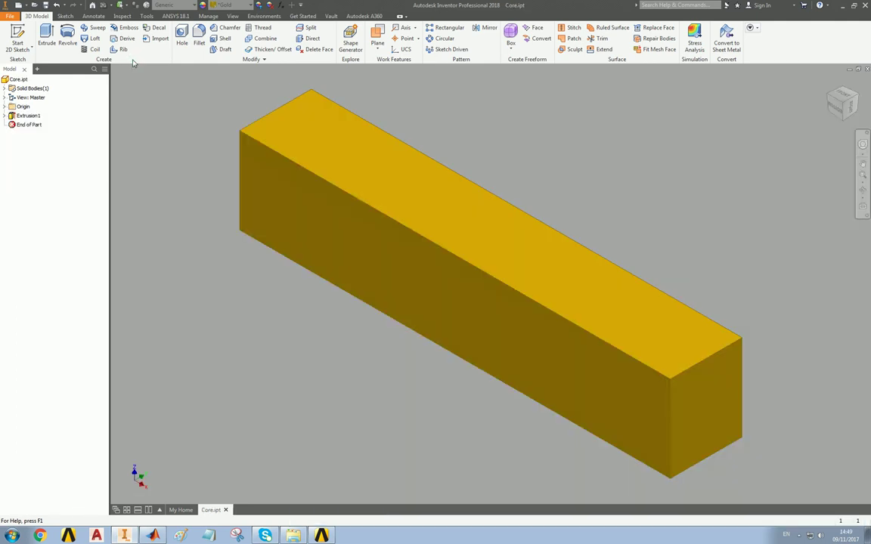
Save another copy of the part as Skins.ipt.
{"action": "left_click", "coordinate": [9, 17]}
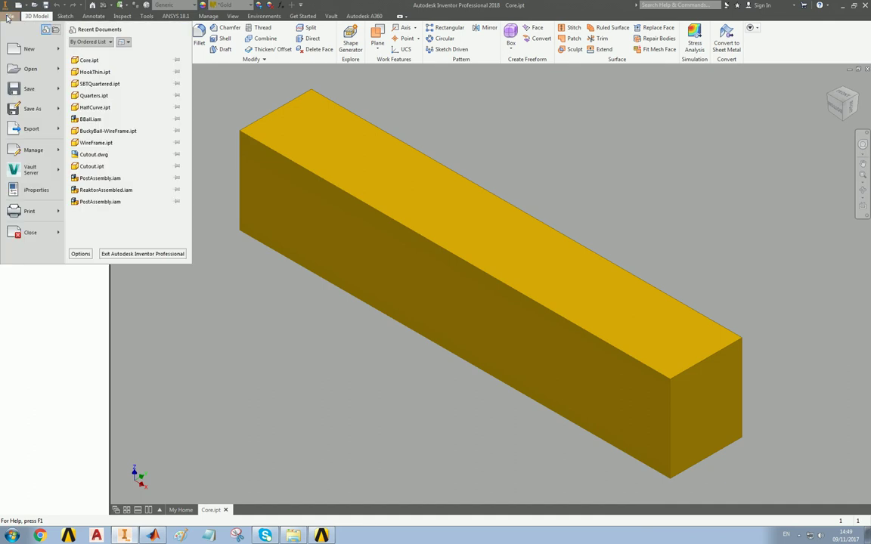
{"action": "mouse_move", "coordinate": [34, 102]}
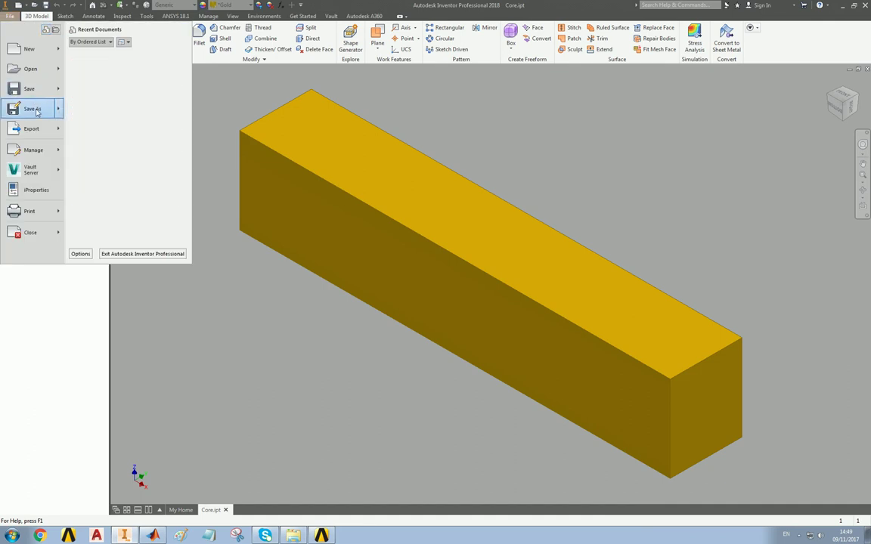
{"action": "left_click", "coordinate": [109, 60]}
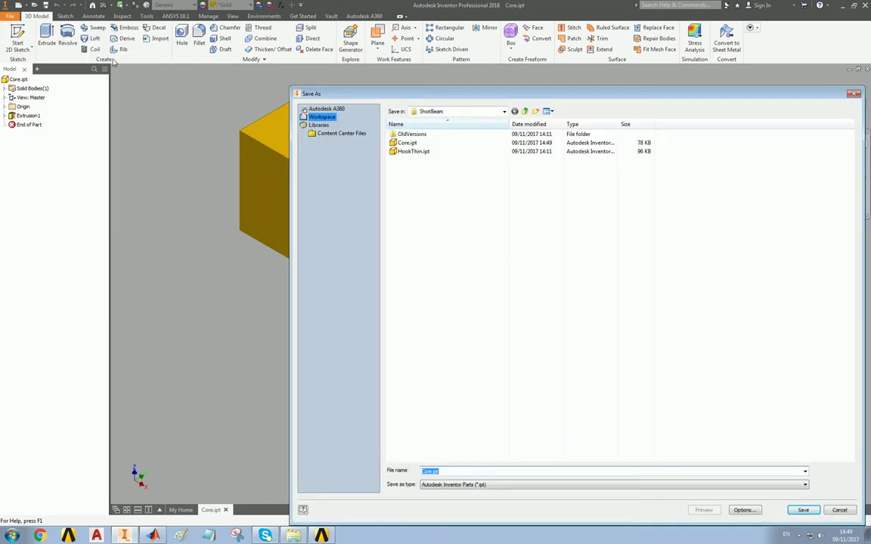
{"action": "type", "text": "Skins"}
{"action": "key", "text": "Return"}
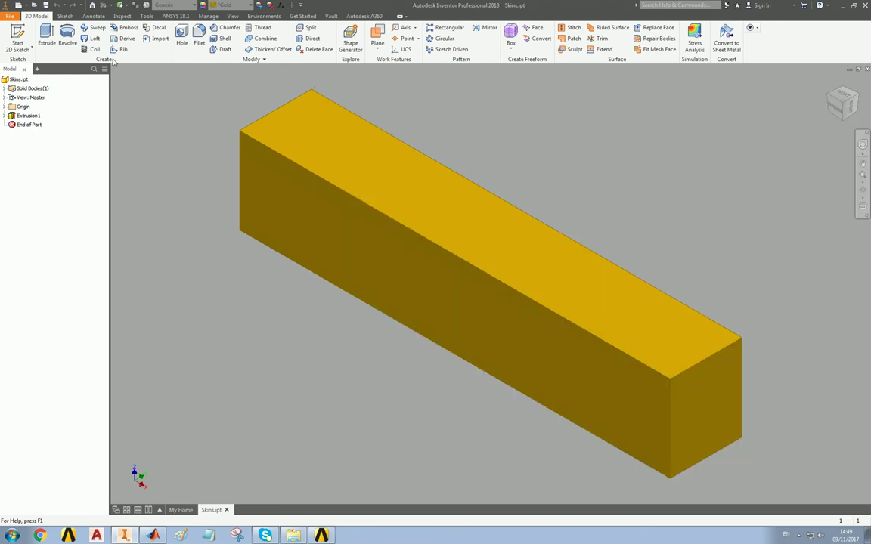
Delete Extrusion1 from the browser, keeping its sketch.
{"action": "left_click", "coordinate": [3, 116]}
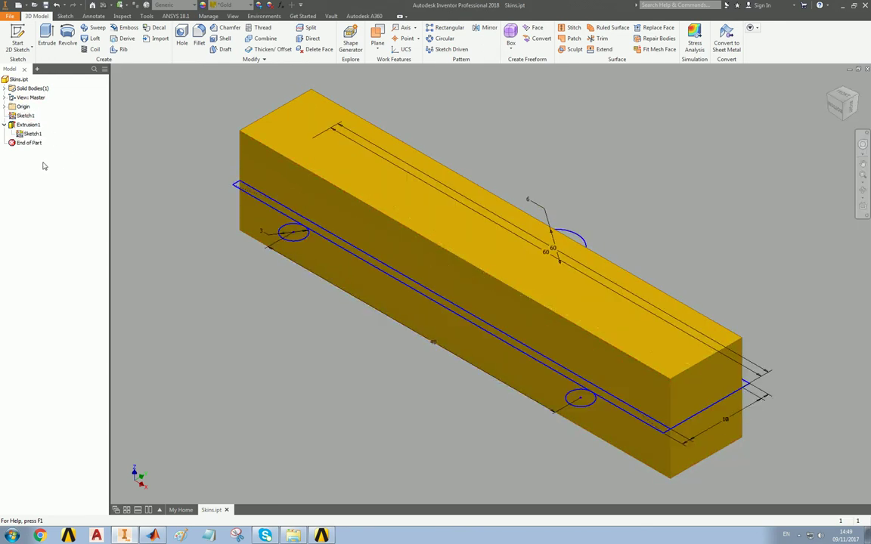
{"action": "left_click", "coordinate": [34, 125]}
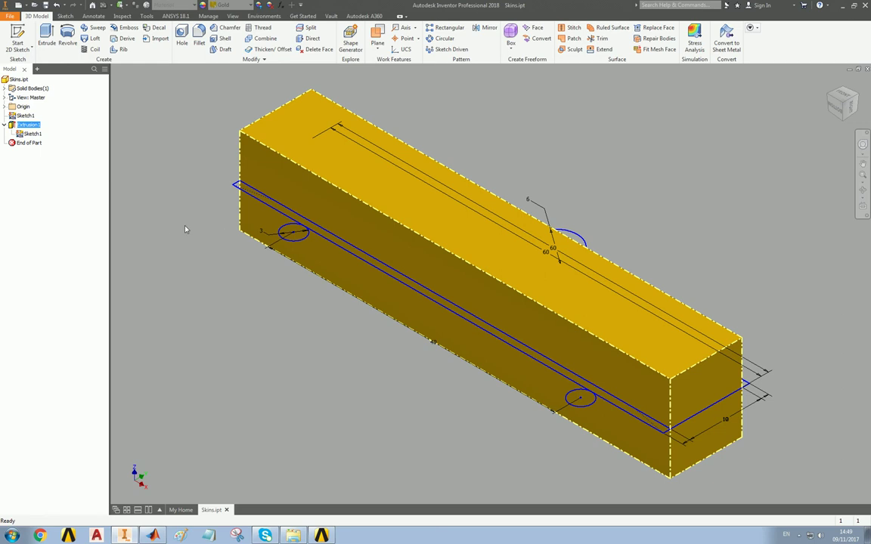
{"action": "middle_click_drag", "start_coordinate": [155, 165], "coordinate": [249, 227], "text": "shift"}
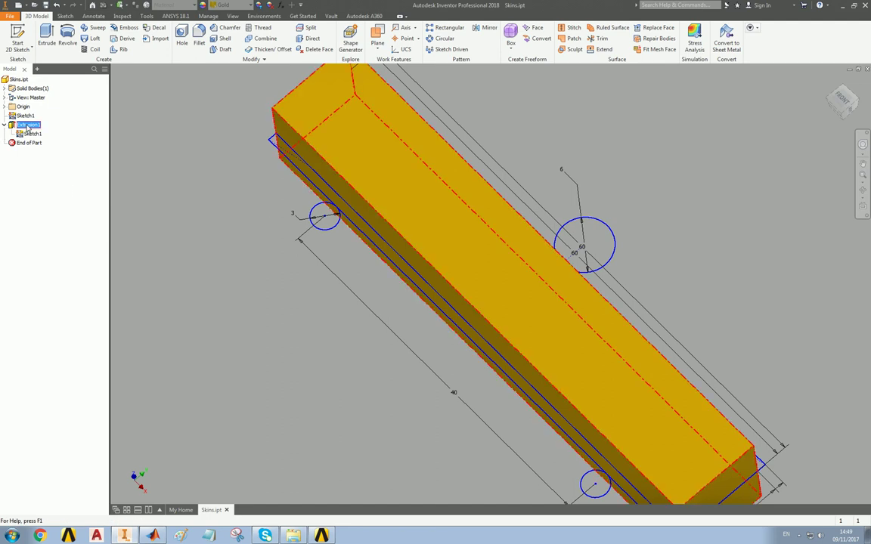
{"action": "key", "text": "Delete"}
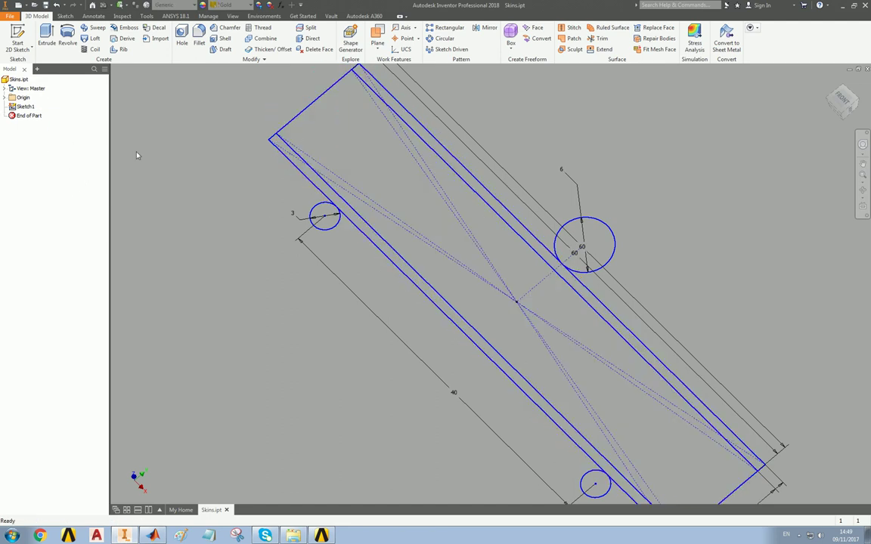
Extrude the two thin strip profiles 12 mm symmetrically.
{"action": "left_click", "coordinate": [46, 34]}
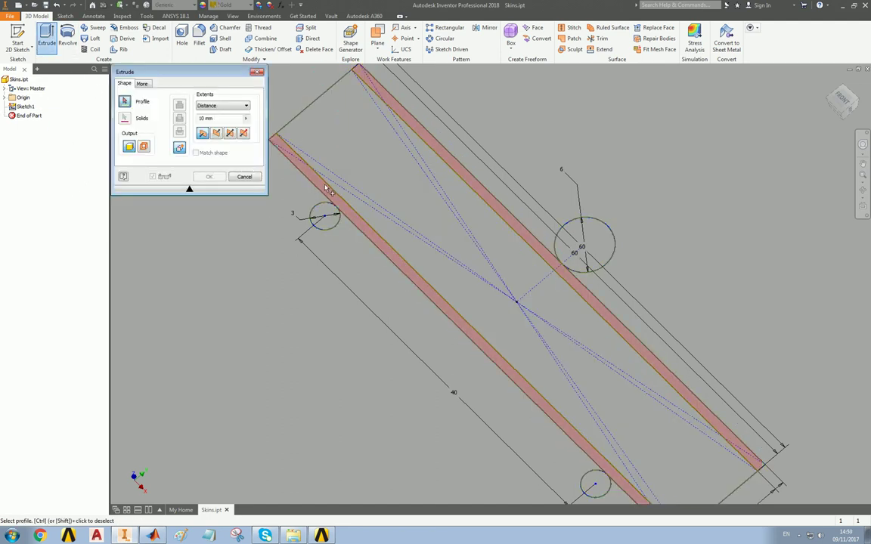
{"action": "left_click", "coordinate": [291, 171]}
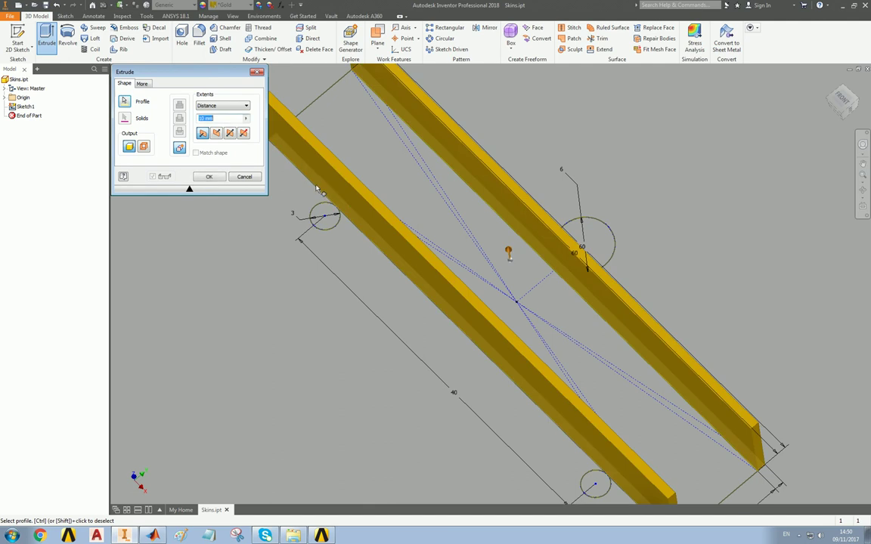
{"action": "type", "text": "12"}
{"action": "left_click", "coordinate": [230, 133]}
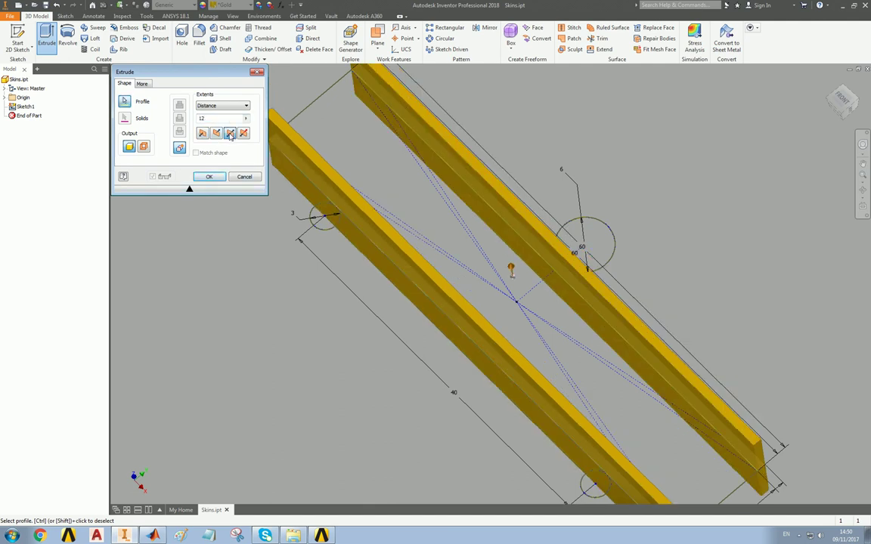
{"action": "left_click", "coordinate": [207, 177]}
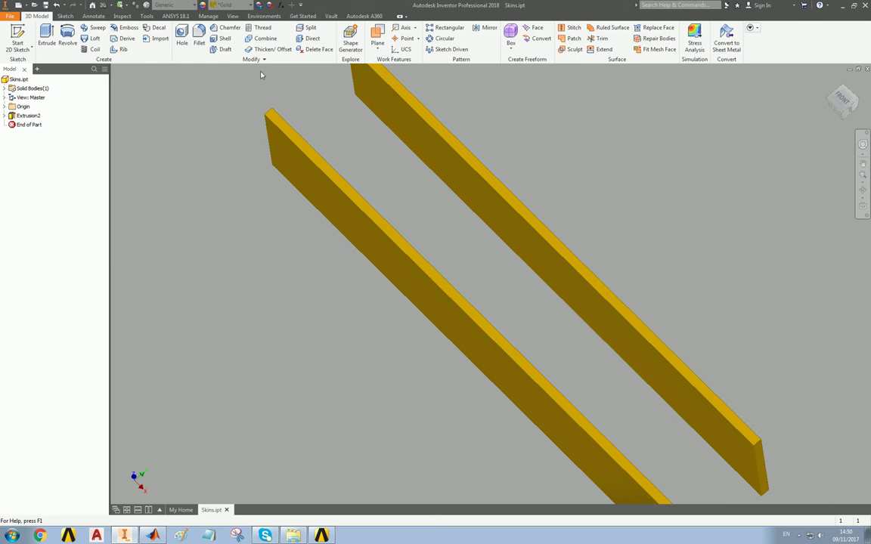
Give the strips a Light Red appearance and save a copy as Pins.ipt.
{"action": "left_click", "coordinate": [247, 155]}
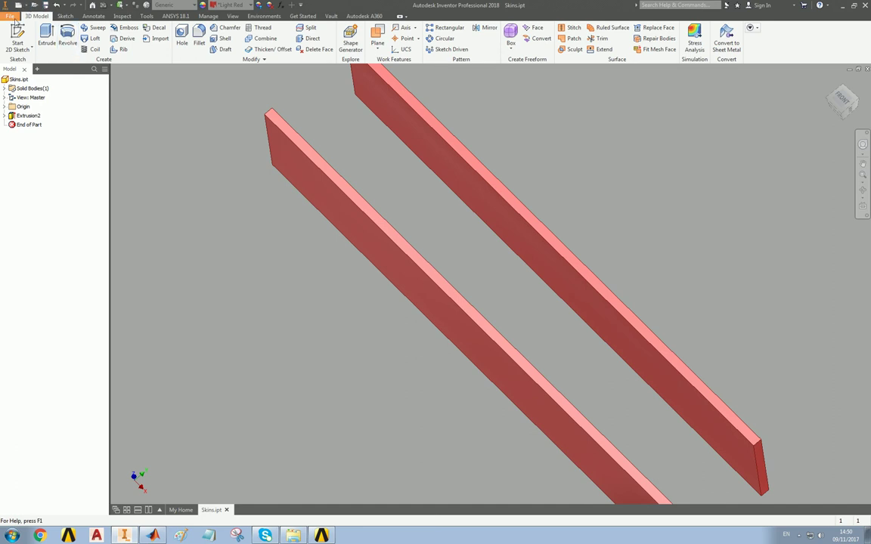
{"action": "left_click", "coordinate": [10, 17]}
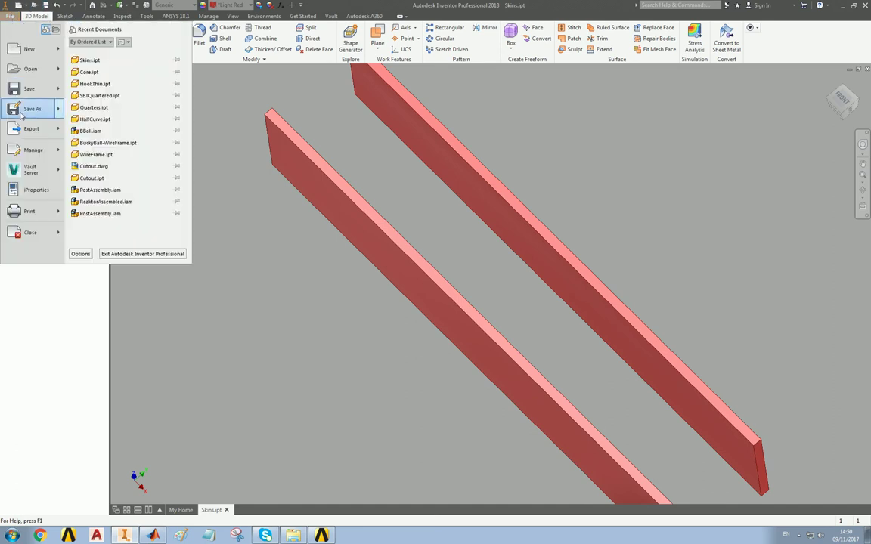
{"action": "mouse_move", "coordinate": [21, 113]}
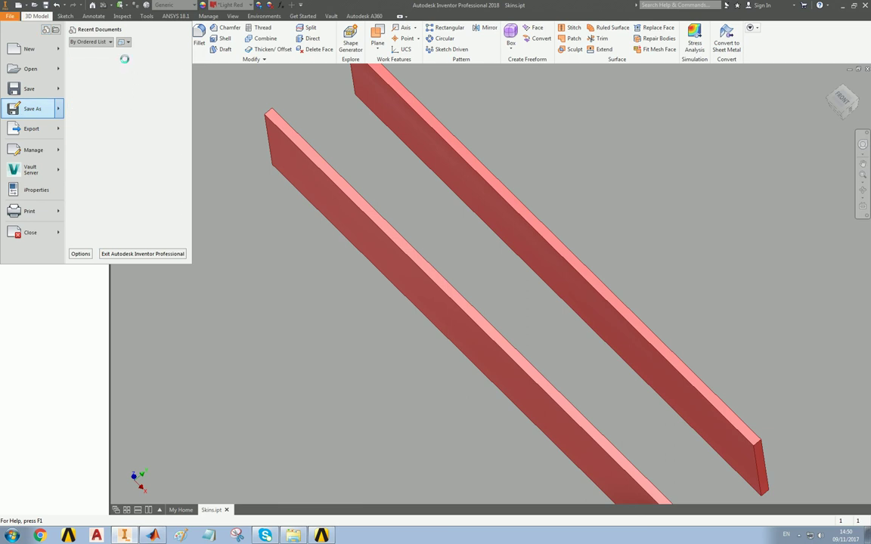
{"action": "left_click", "coordinate": [30, 109]}
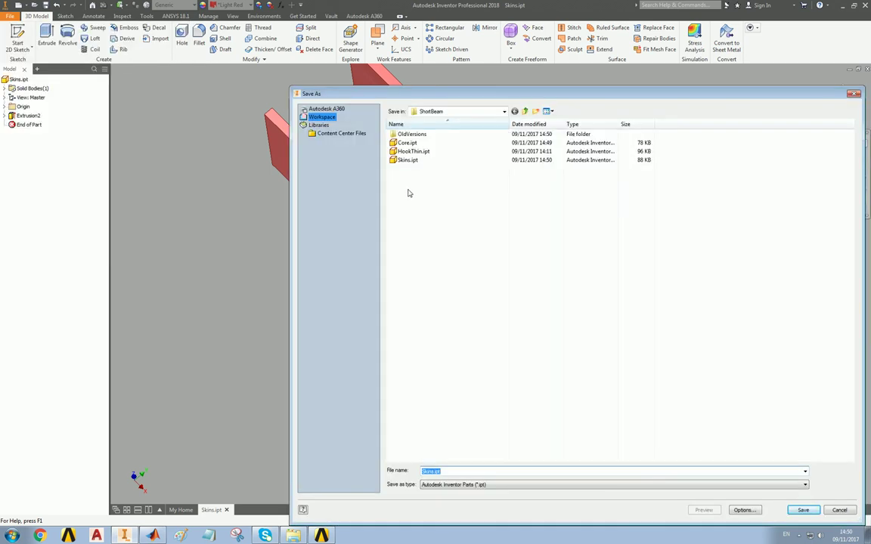
{"action": "type", "text": "Pl"}
{"action": "key", "text": "Return"}
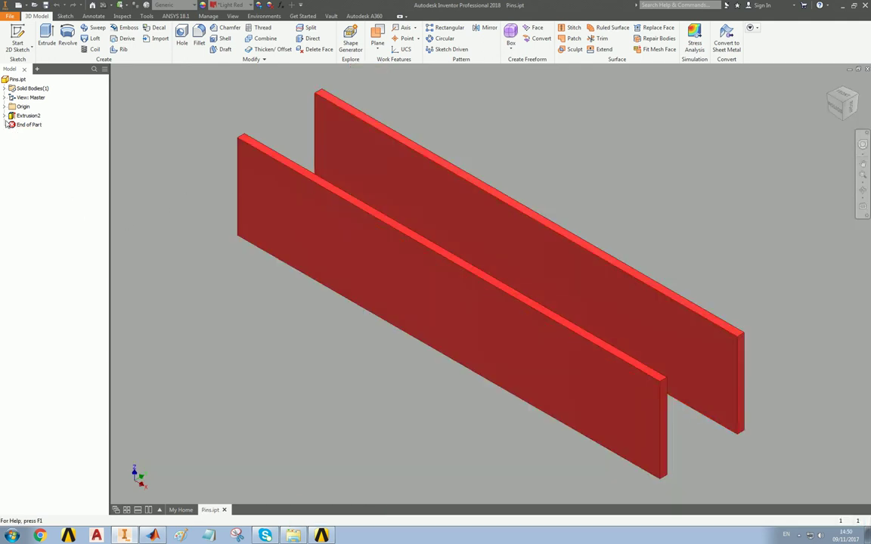
Share Sketch1 and delete the Extrusion2 skin-strip feature, keeping the sketch.
{"action": "left_click", "coordinate": [5, 116]}
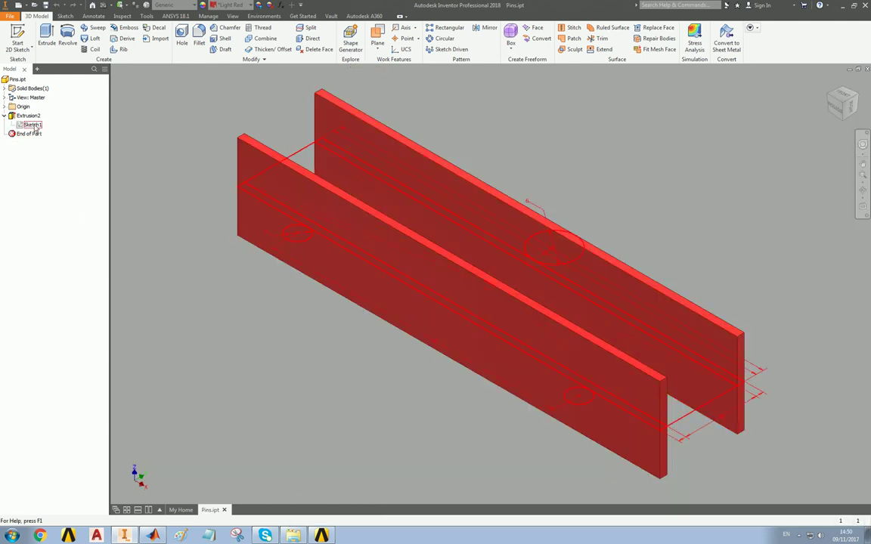
{"action": "right_click", "coordinate": [33, 124]}
{"action": "left_click", "coordinate": [61, 123]}
{"action": "left_click", "coordinate": [36, 125]}
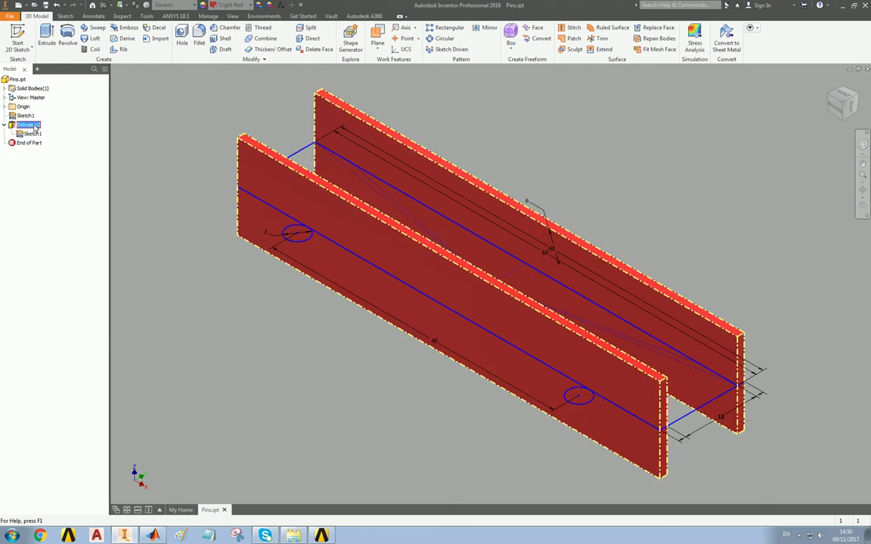
{"action": "key", "text": "Delete"}
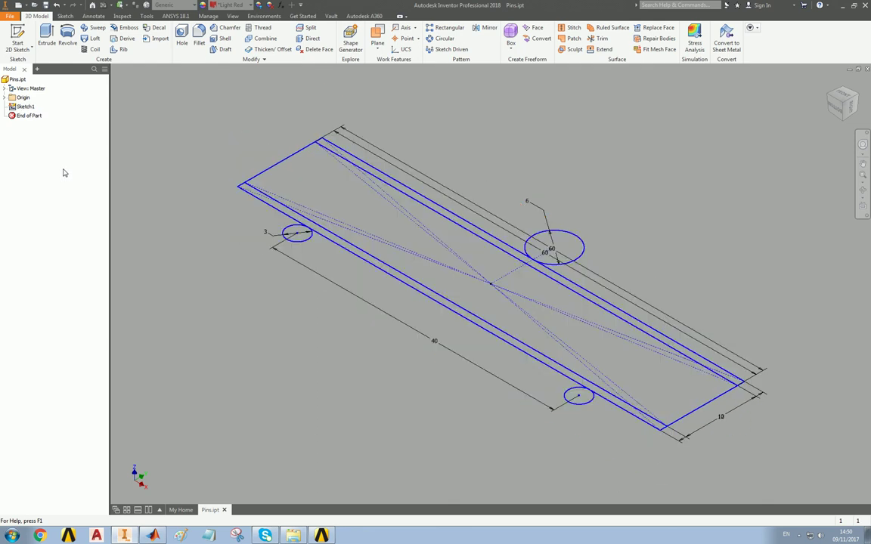
Extrude the large circle and two small circles 20 mm symmetrically into three pins.
{"action": "left_click", "coordinate": [46, 37]}
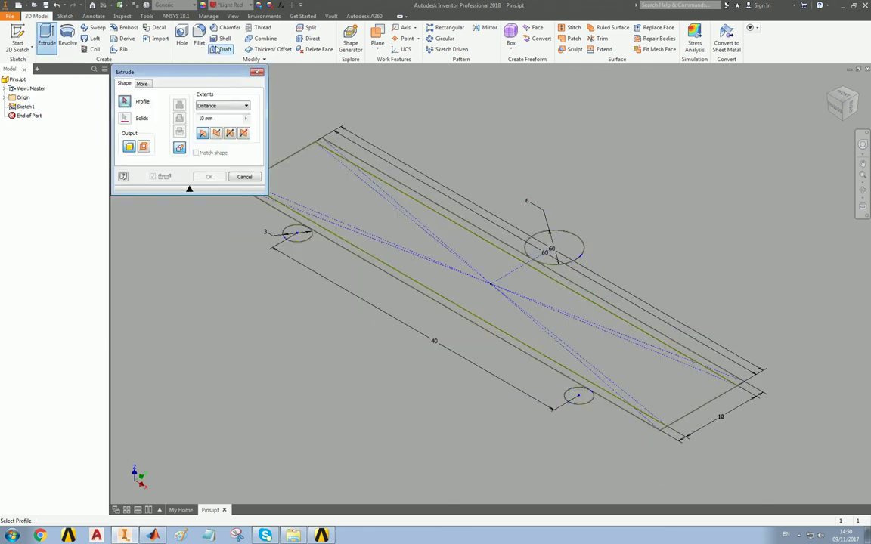
{"action": "left_click", "coordinate": [533, 226]}
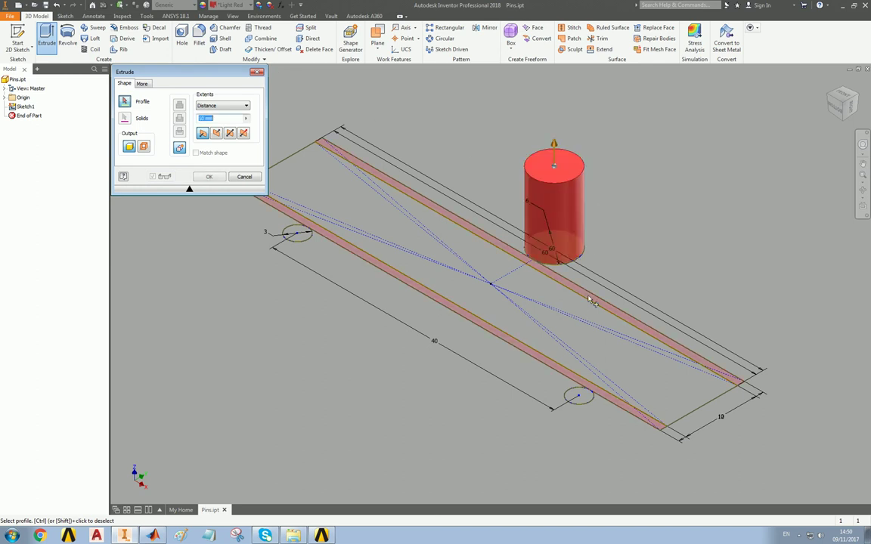
{"action": "left_click", "coordinate": [578, 396]}
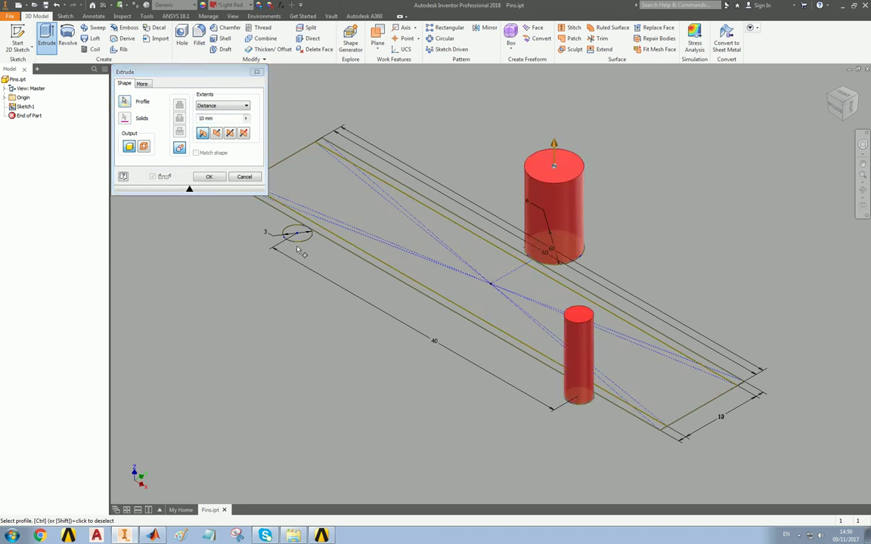
{"action": "left_click", "coordinate": [299, 235]}
{"action": "left_click", "coordinate": [219, 119]}
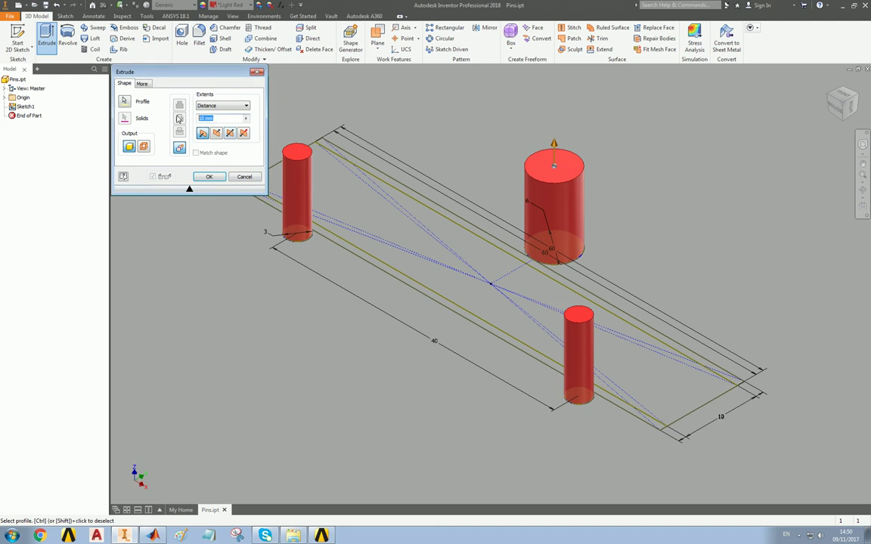
{"action": "type", "text": "20"}
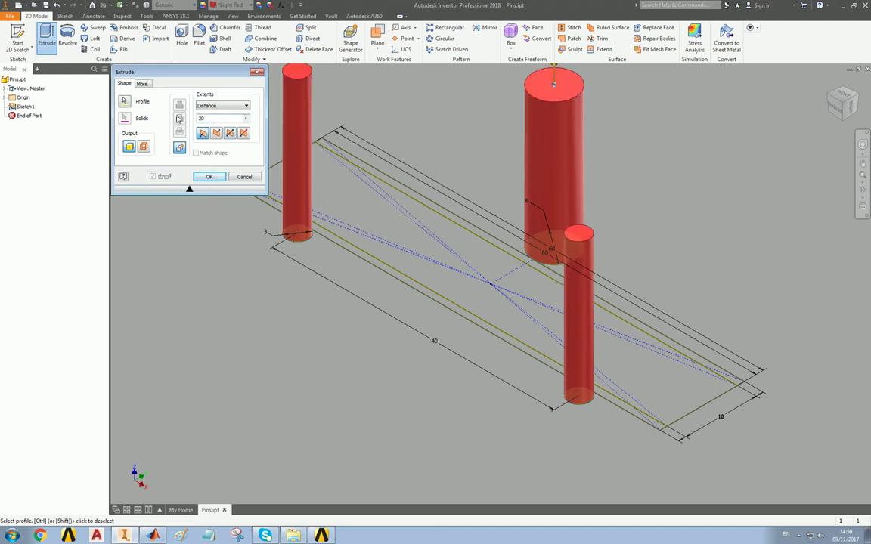
{"action": "left_click", "coordinate": [230, 133]}
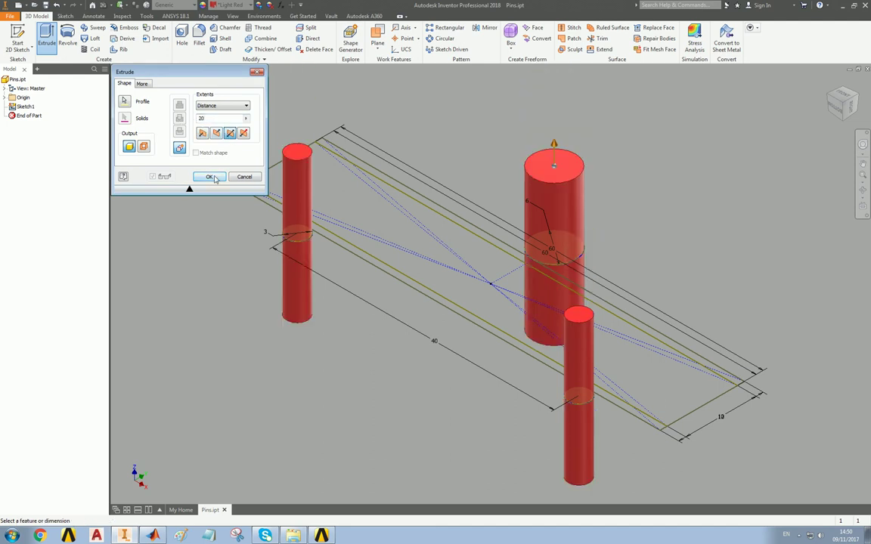
{"action": "left_click", "coordinate": [209, 176]}
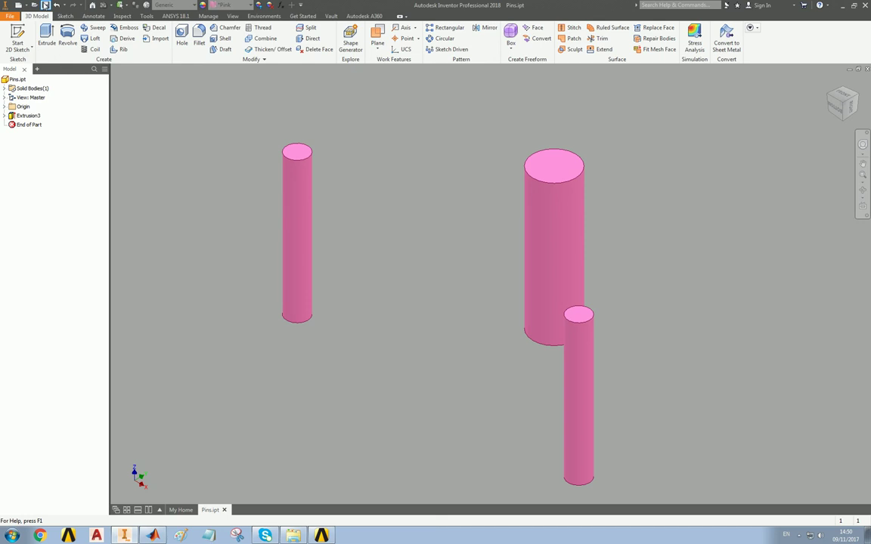
Reopen Skins.ipt and Core.ipt from Recent Documents, then start a new file.
{"action": "left_click", "coordinate": [10, 16]}
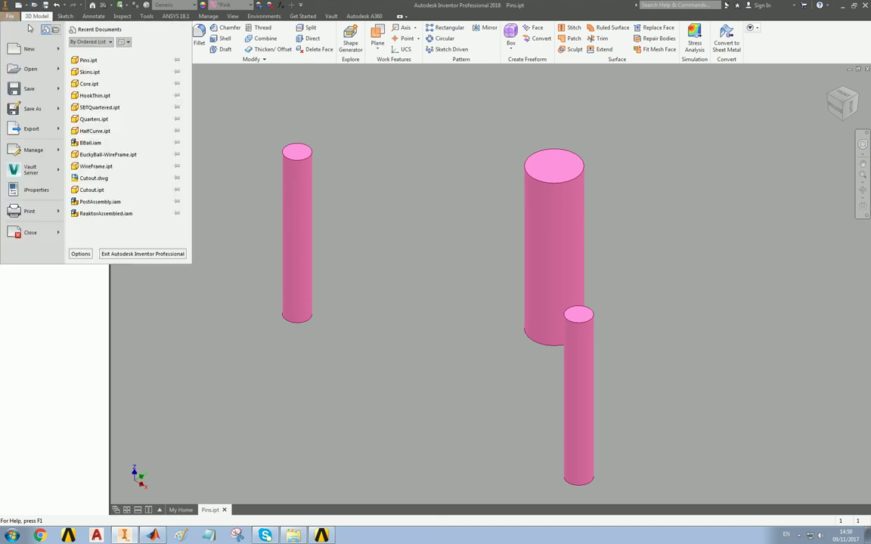
{"action": "left_click", "coordinate": [93, 73]}
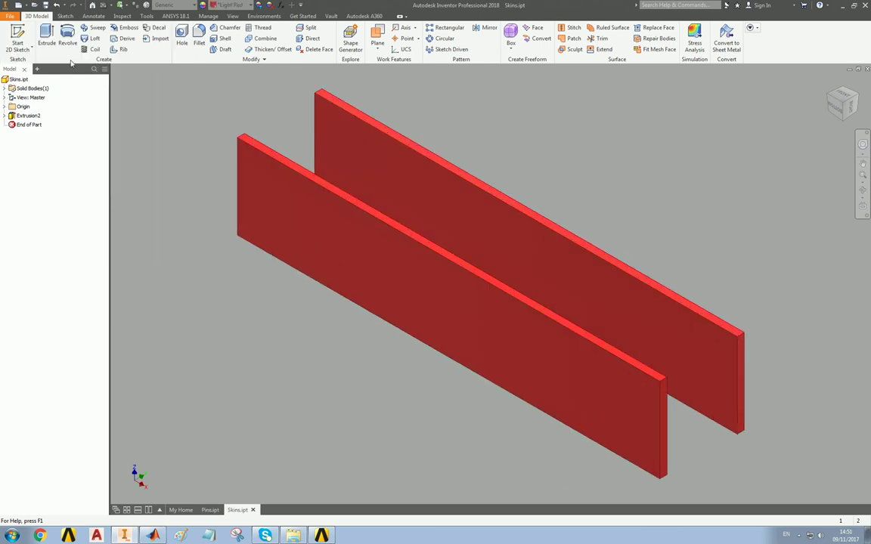
{"action": "left_click", "coordinate": [11, 16]}
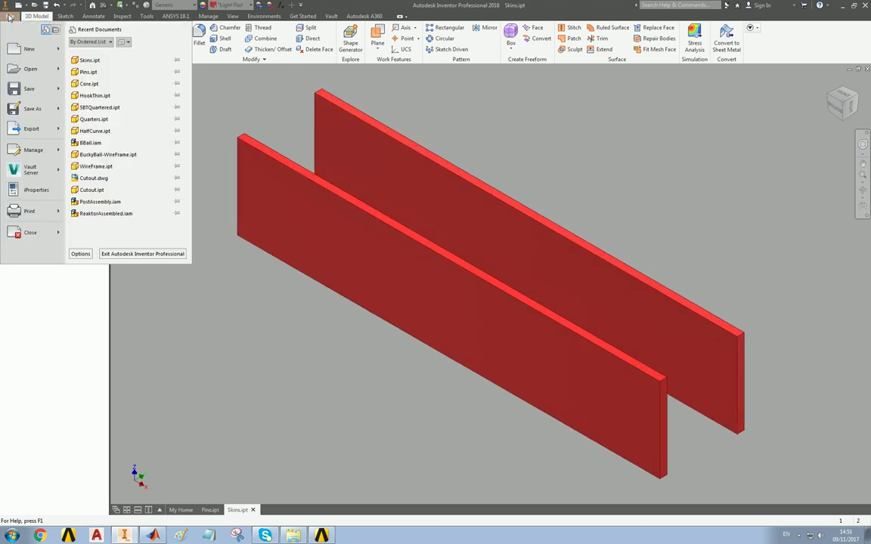
{"action": "left_click", "coordinate": [104, 83]}
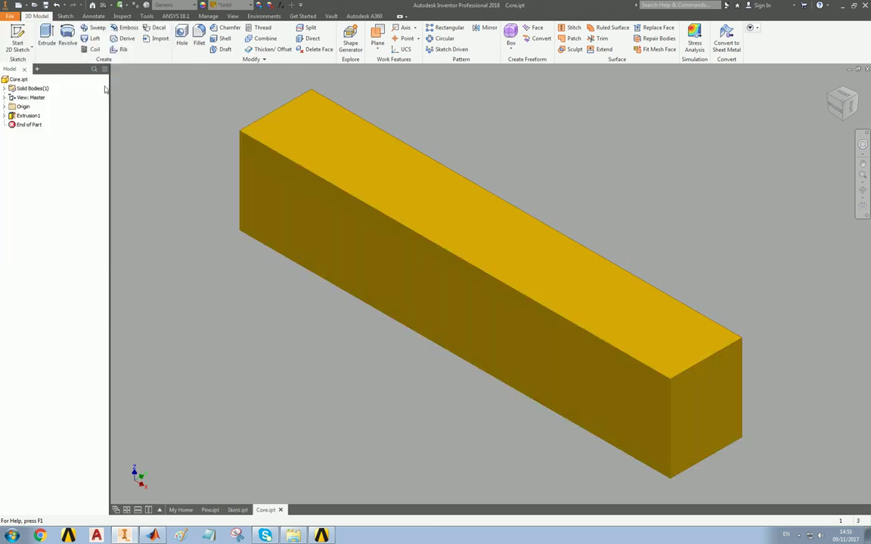
{"action": "left_click", "coordinate": [11, 16]}
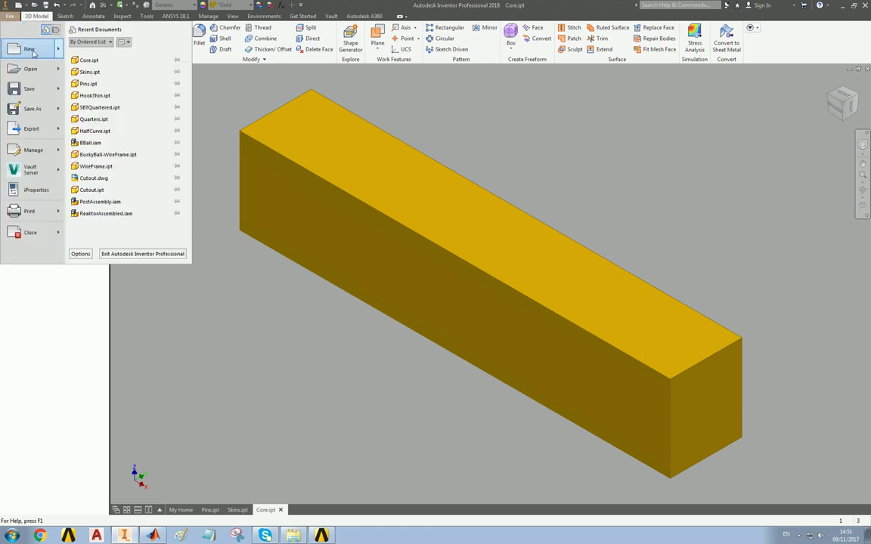
{"action": "left_click", "coordinate": [30, 50]}
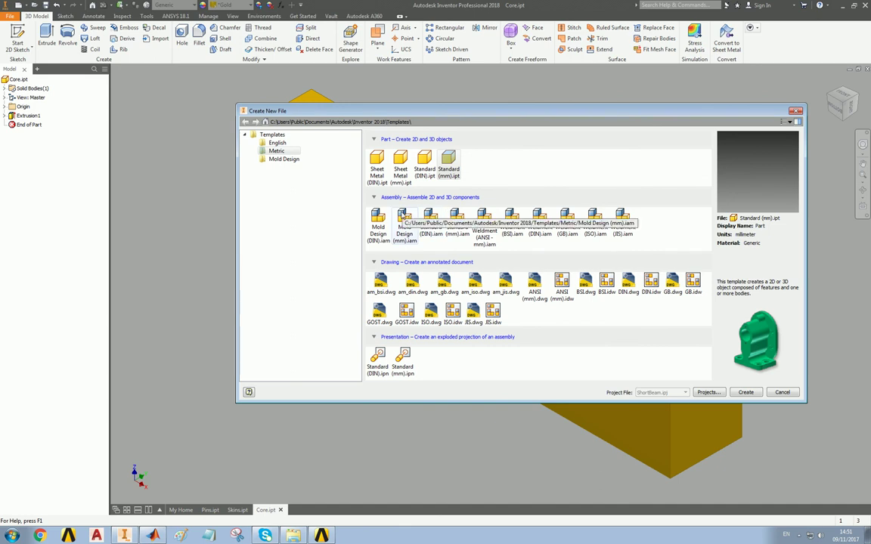
Start a Standard (mm).iam assembly and place one Pins instance in the home view.
{"action": "double_click", "coordinate": [457, 216]}
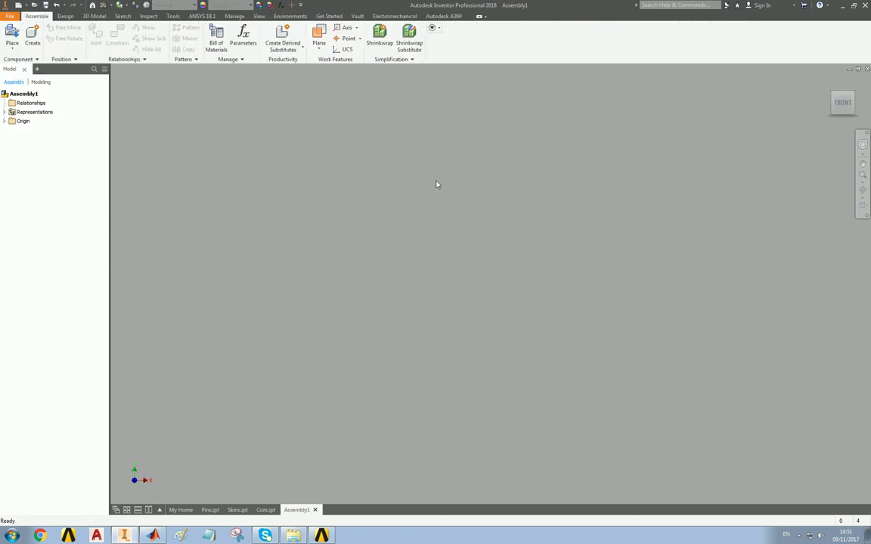
{"action": "key", "text": "p"}
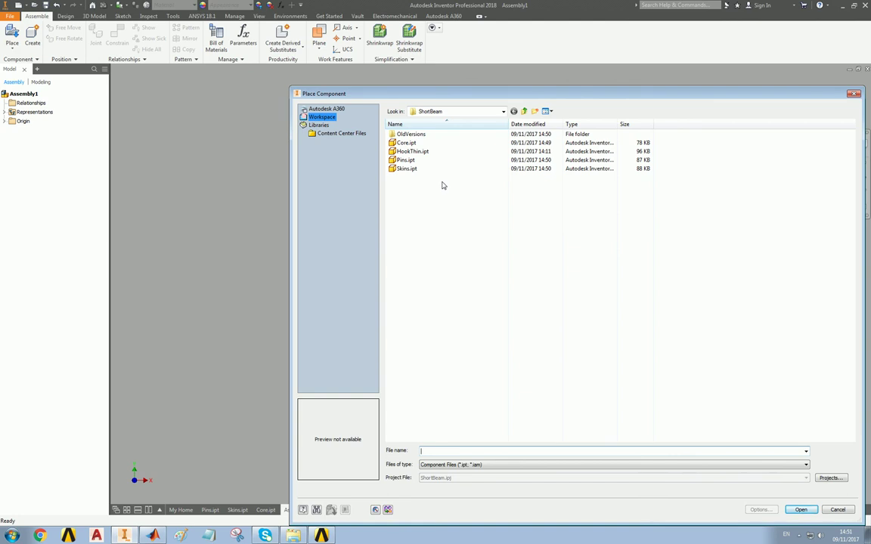
{"action": "left_click", "coordinate": [406, 160]}
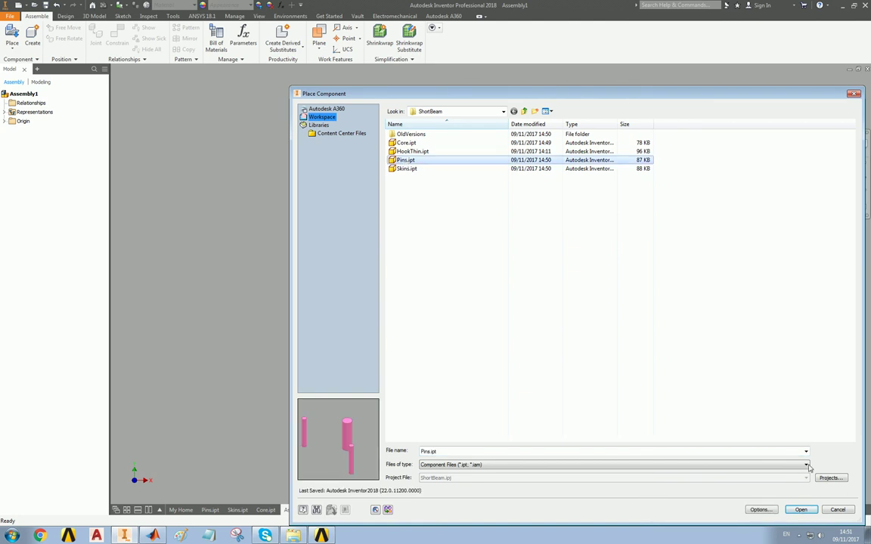
{"action": "left_click", "coordinate": [801, 509]}
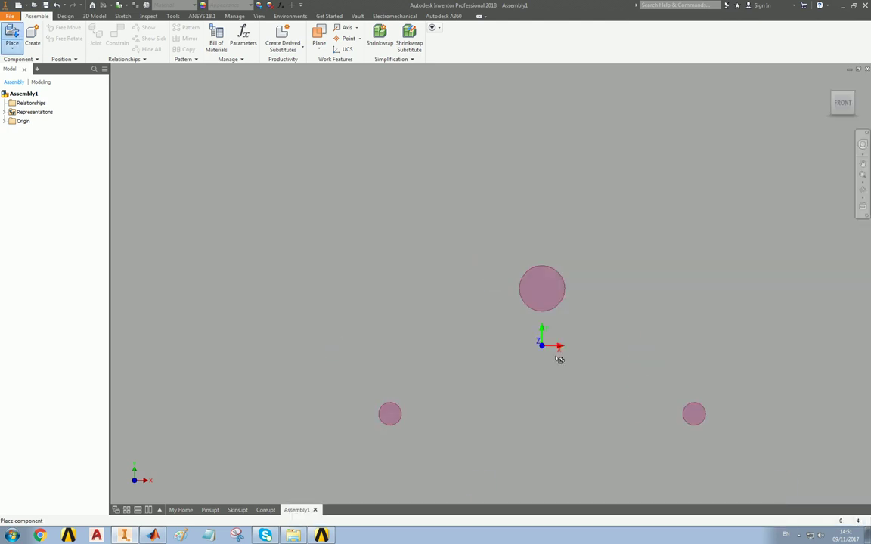
{"action": "left_click", "coordinate": [461, 238]}
{"action": "key", "text": "F6"}
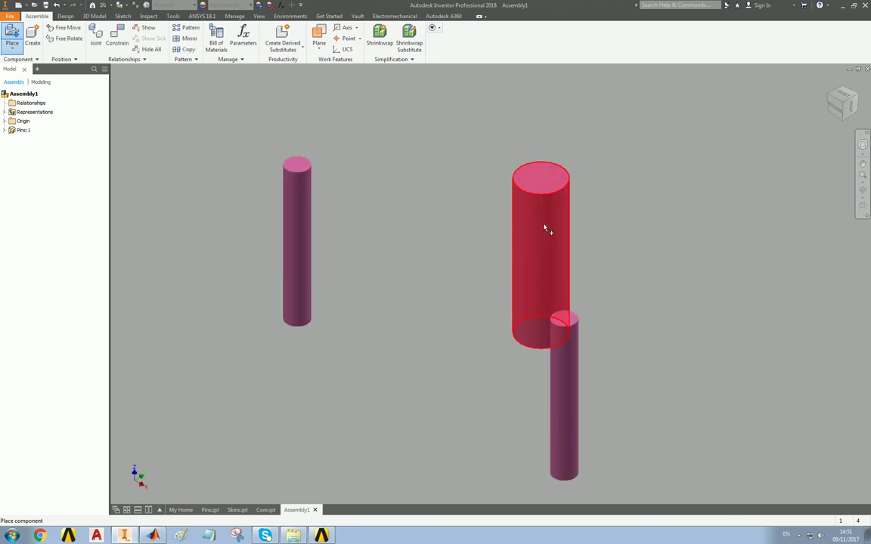
{"action": "key", "text": "Escape"}
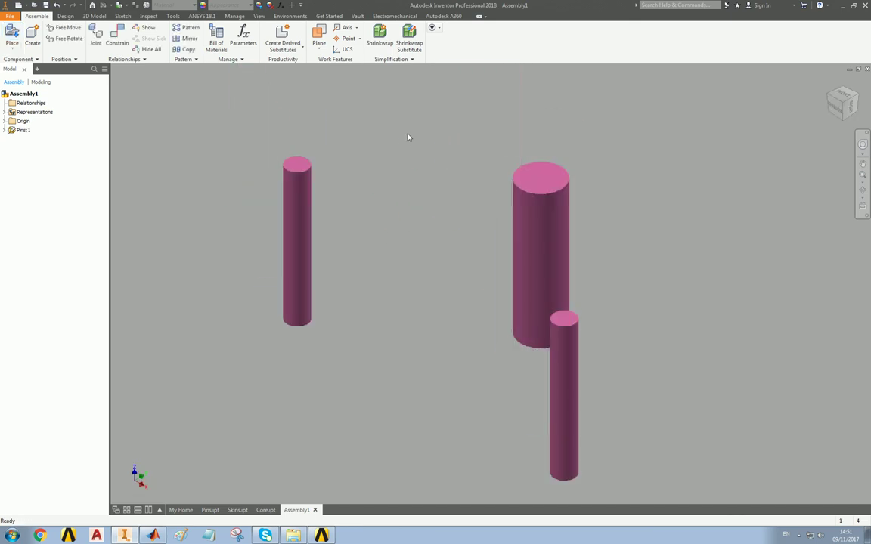
Place one instance each of the Core and Skins parts in the assembly.
{"action": "key", "text": "p"}
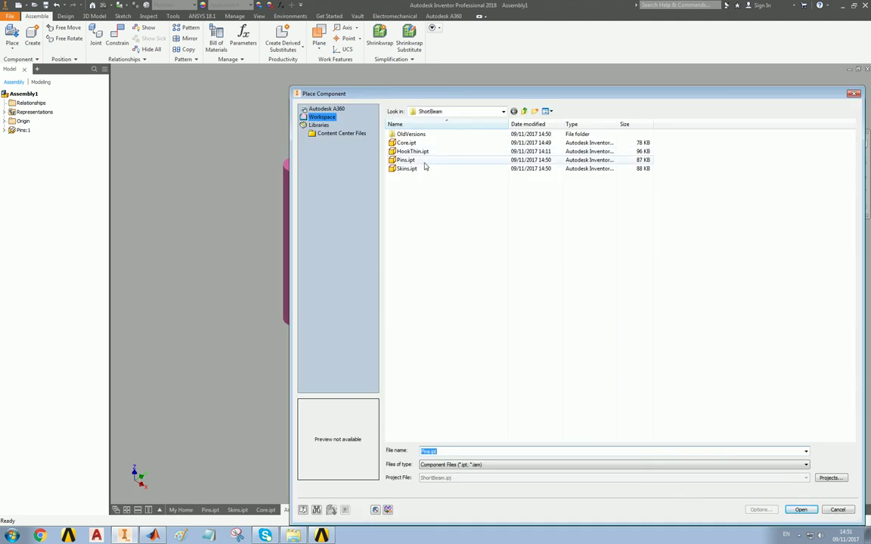
{"action": "left_click", "coordinate": [407, 143]}
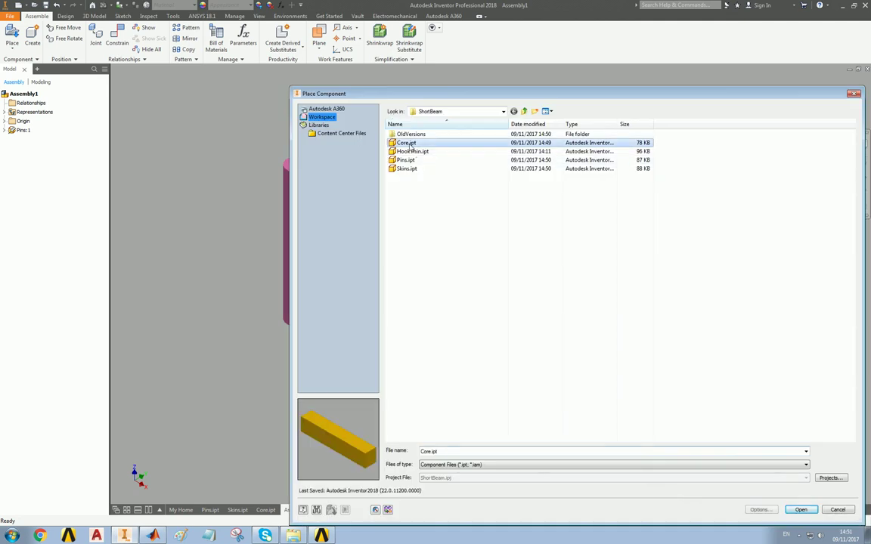
{"action": "left_click", "coordinate": [800, 509]}
{"action": "left_click", "coordinate": [471, 333]}
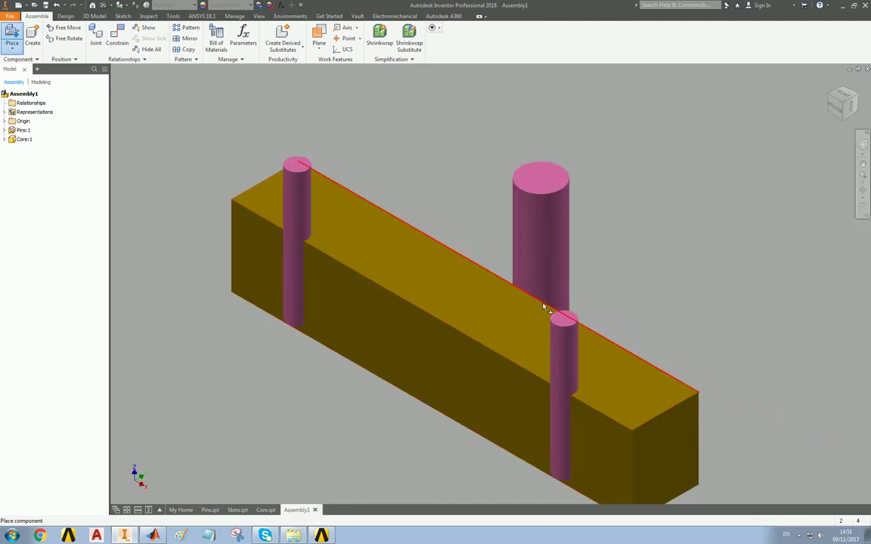
{"action": "key", "text": "Escape"}
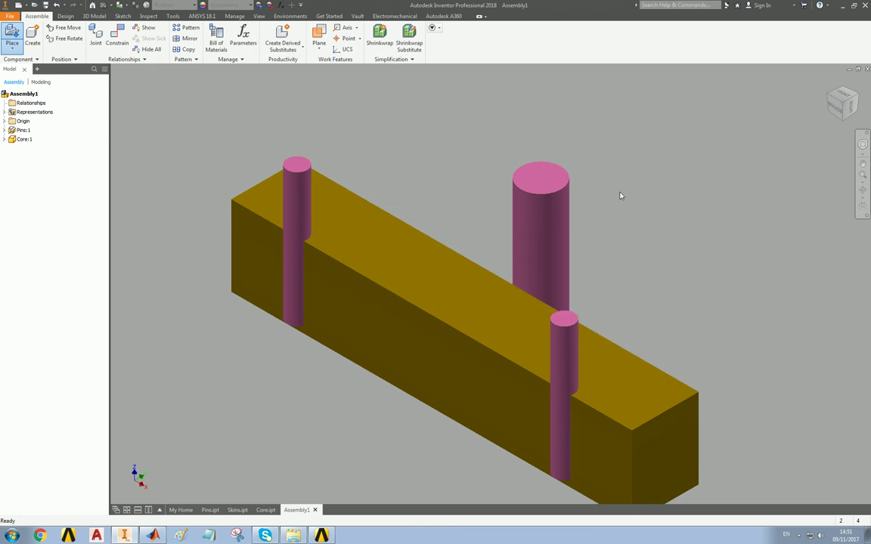
{"action": "key", "text": "p"}
{"action": "left_click", "coordinate": [436, 168]}
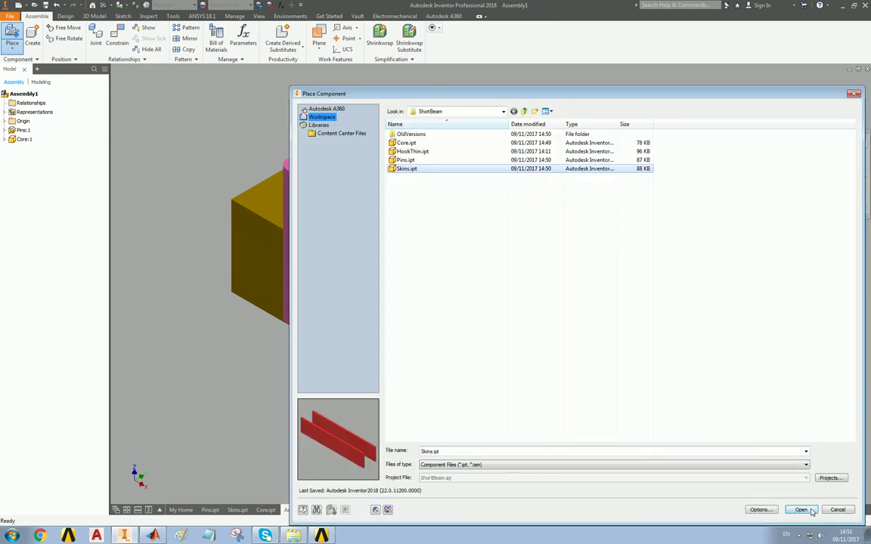
{"action": "left_click", "coordinate": [801, 510]}
{"action": "left_click", "coordinate": [581, 299]}
{"action": "key", "text": "Escape"}
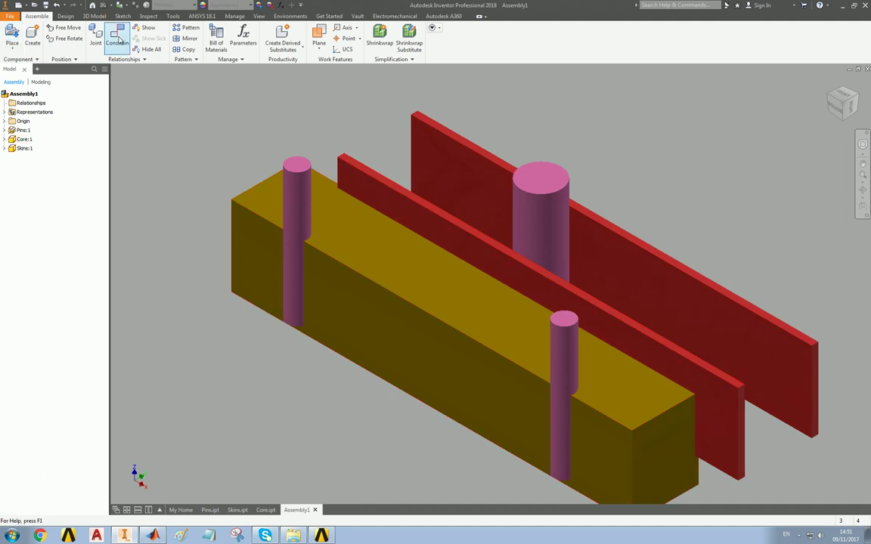
Make the red skin's end face flush with the core's end face.
{"action": "left_click", "coordinate": [117, 35]}
{"action": "left_click", "coordinate": [242, 133]}
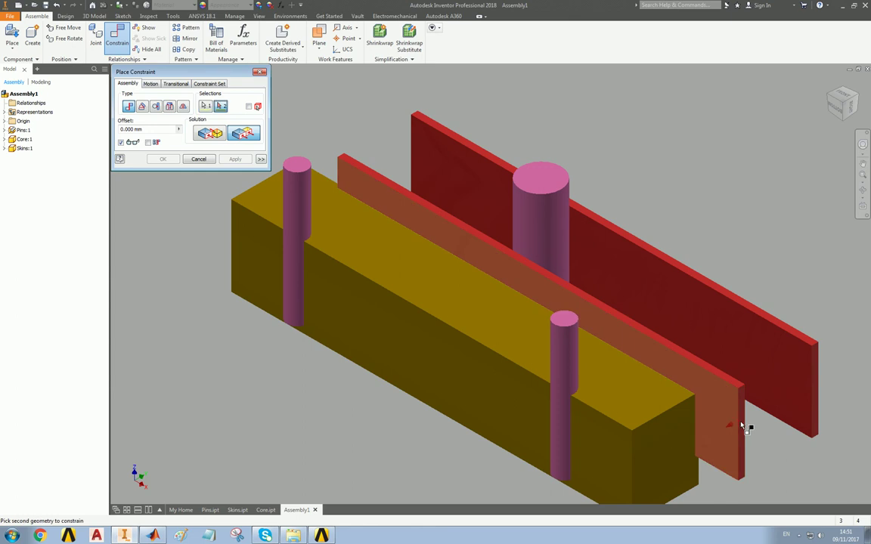
{"action": "key", "text": "Escape"}
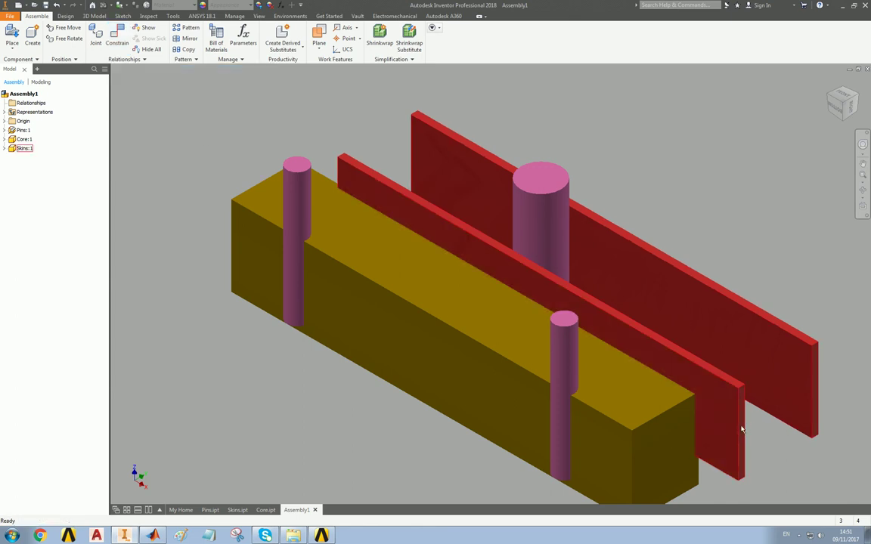
{"action": "left_click", "coordinate": [117, 35]}
{"action": "left_click", "coordinate": [240, 133]}
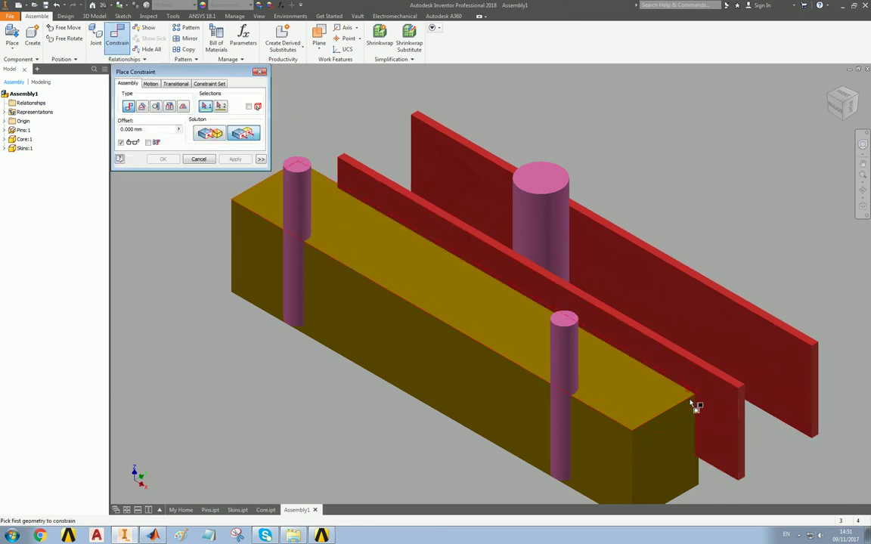
{"action": "left_click", "coordinate": [743, 430]}
{"action": "left_click", "coordinate": [680, 436]}
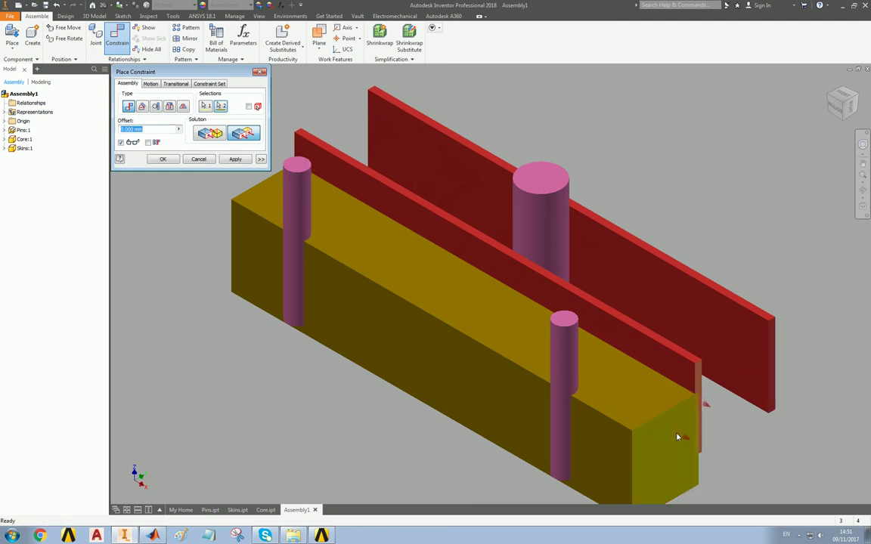
{"action": "left_click", "coordinate": [235, 160]}
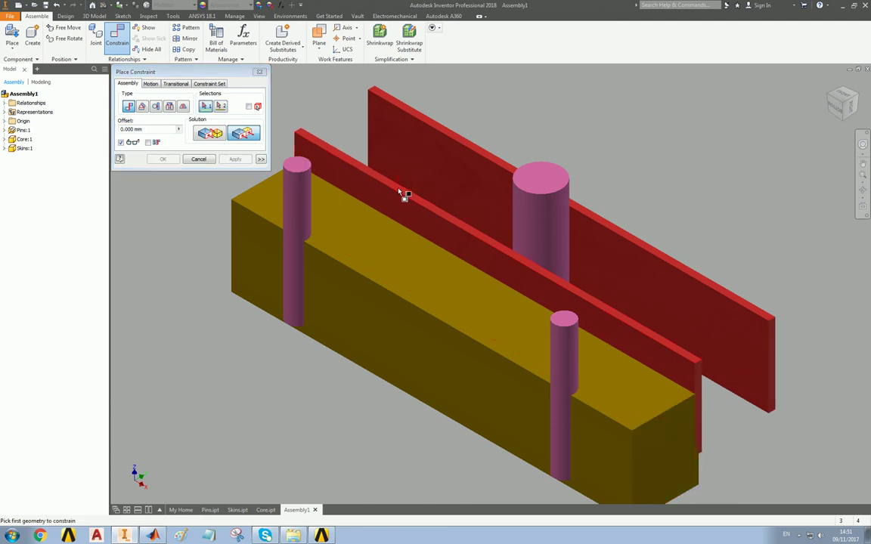
Mate the skin faces against both side faces of the gold core.
{"action": "left_click", "coordinate": [368, 226]}
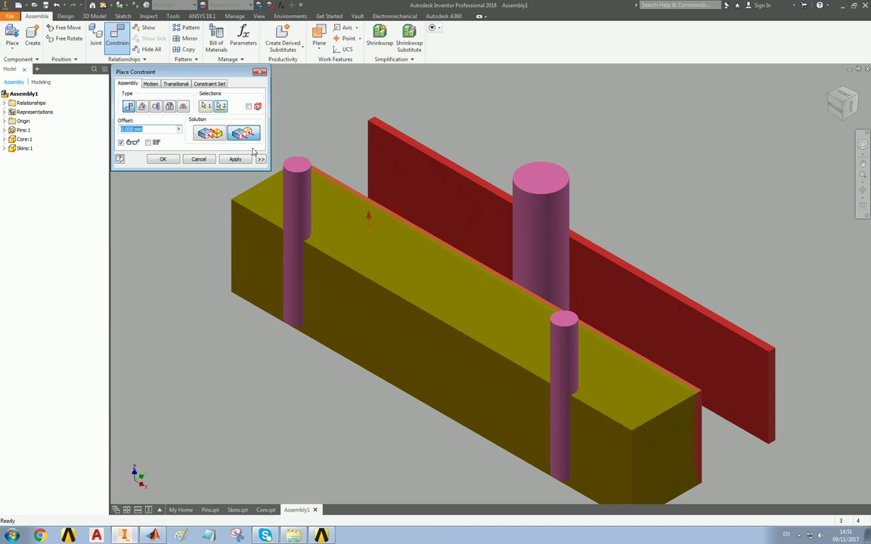
{"action": "left_click", "coordinate": [235, 159]}
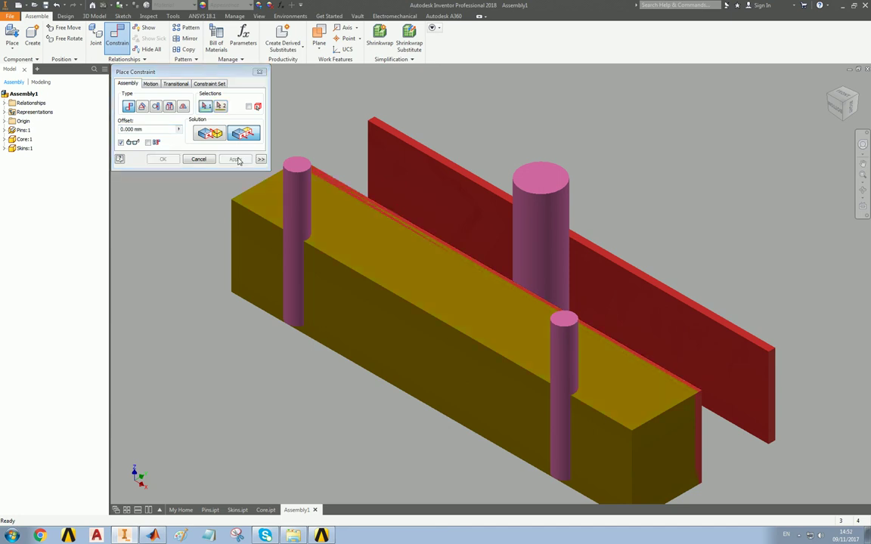
{"action": "left_click", "coordinate": [382, 334]}
{"action": "scroll", "coordinate": [375, 326], "scroll_direction": "up", "scroll_amount": 2}
{"action": "middle_click_drag", "start_coordinate": [376, 326], "coordinate": [399, 311]}
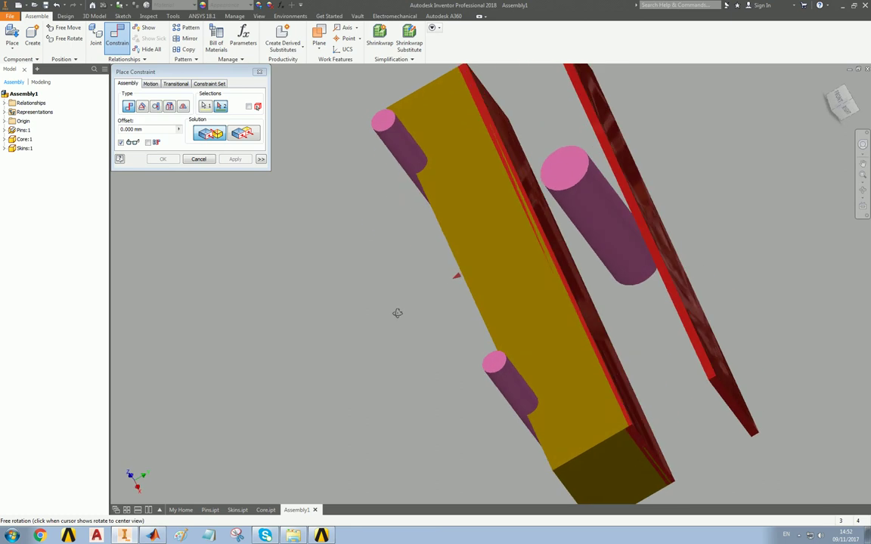
{"action": "left_click", "coordinate": [609, 352]}
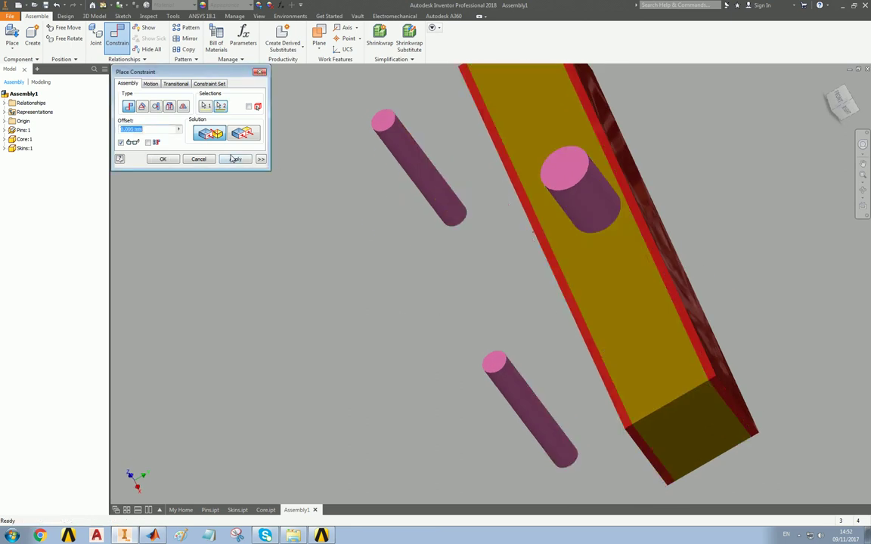
{"action": "left_click", "coordinate": [235, 160]}
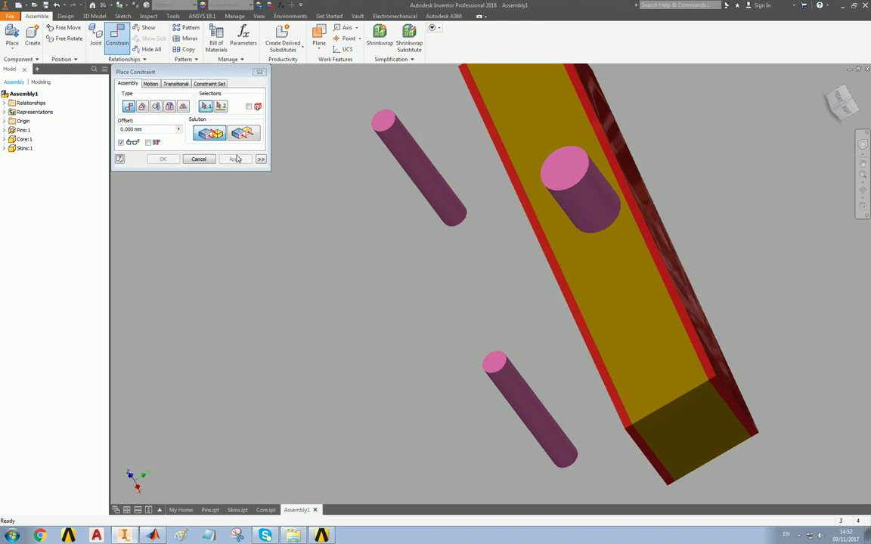
Insert-constrain the large pin and the lower pin to the block edges.
{"action": "left_click", "coordinate": [155, 108]}
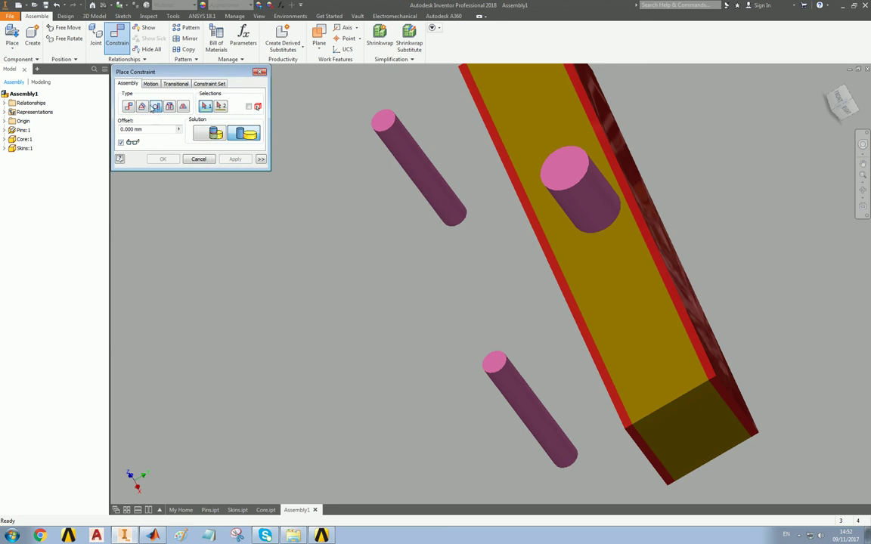
{"action": "left_click", "coordinate": [586, 212]}
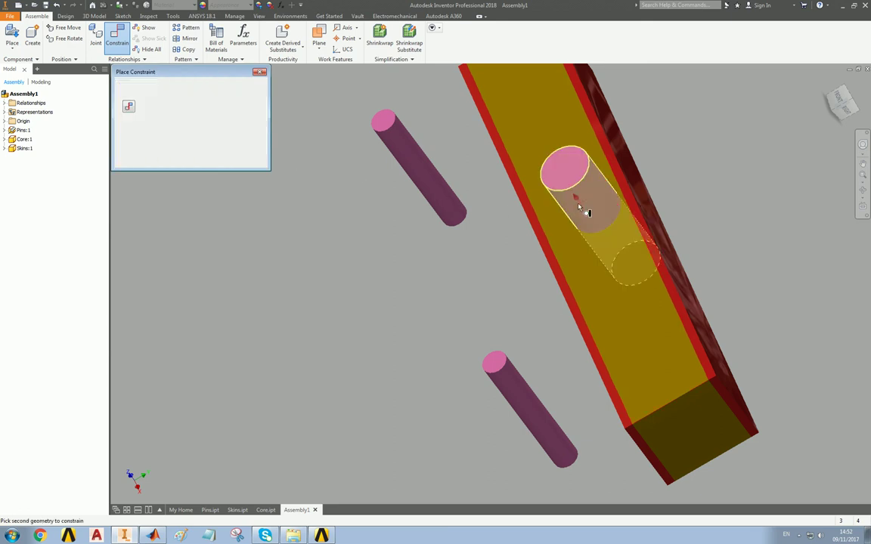
{"action": "left_click", "coordinate": [645, 326]}
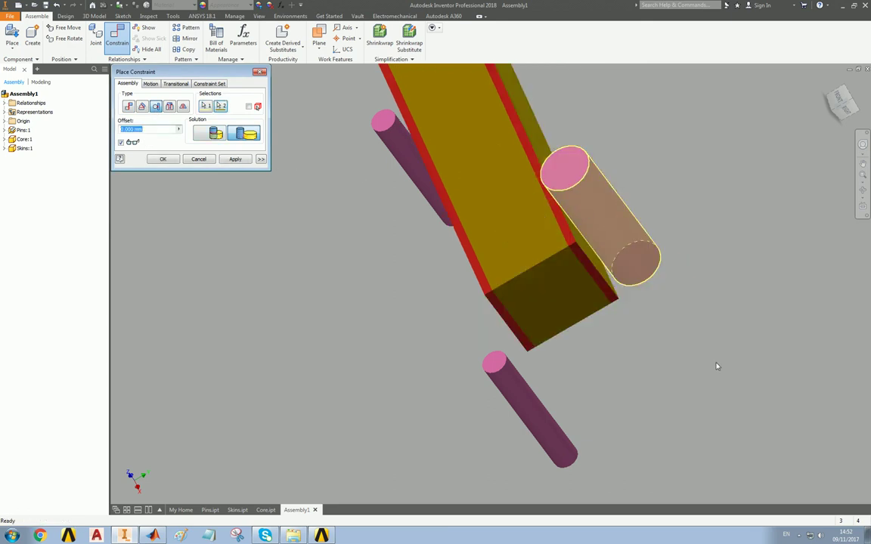
{"action": "left_click", "coordinate": [235, 159]}
{"action": "left_click", "coordinate": [529, 425]}
{"action": "left_click", "coordinate": [500, 341]}
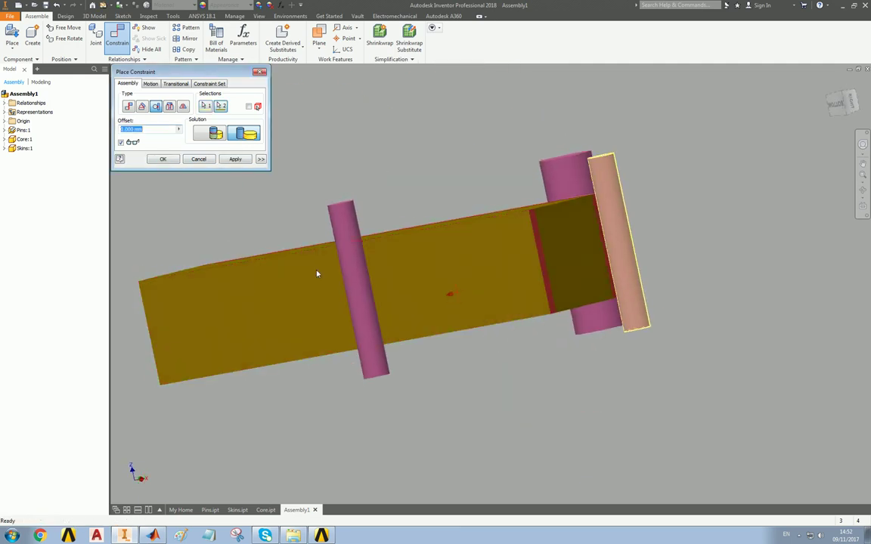
{"action": "left_click", "coordinate": [235, 159]}
{"action": "middle_click_drag", "start_coordinate": [272, 181], "coordinate": [416, 260], "text": "shift"}
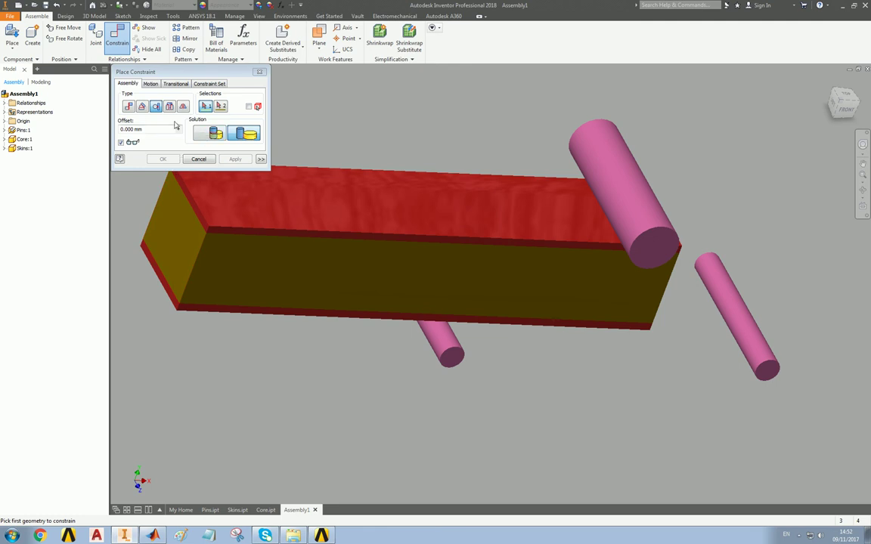
Mate the large pin's axis to the core's end face with a -30 mm offset.
{"action": "left_click", "coordinate": [129, 106]}
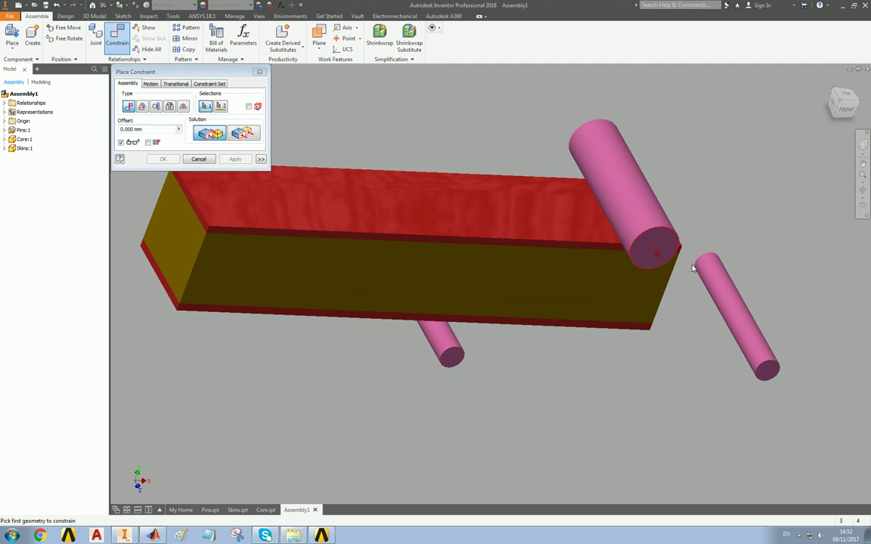
{"action": "left_click", "coordinate": [682, 274]}
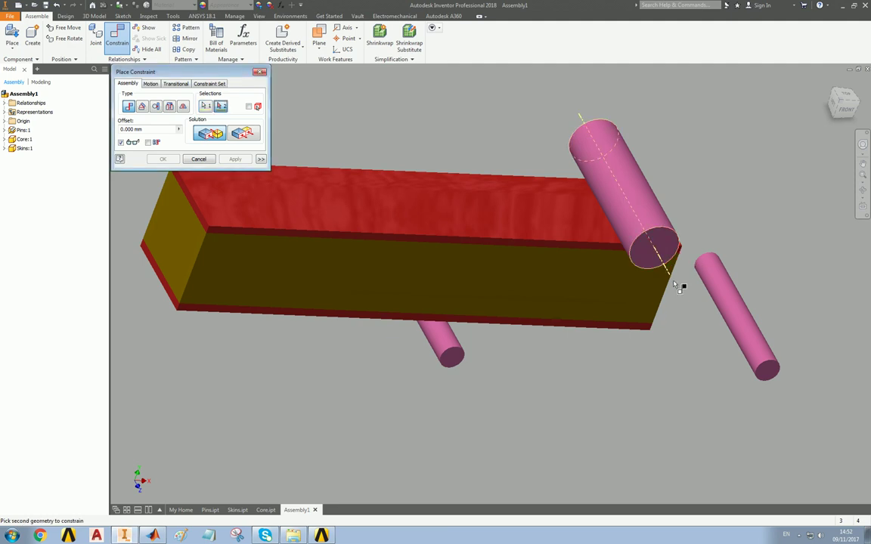
{"action": "left_click", "coordinate": [193, 247]}
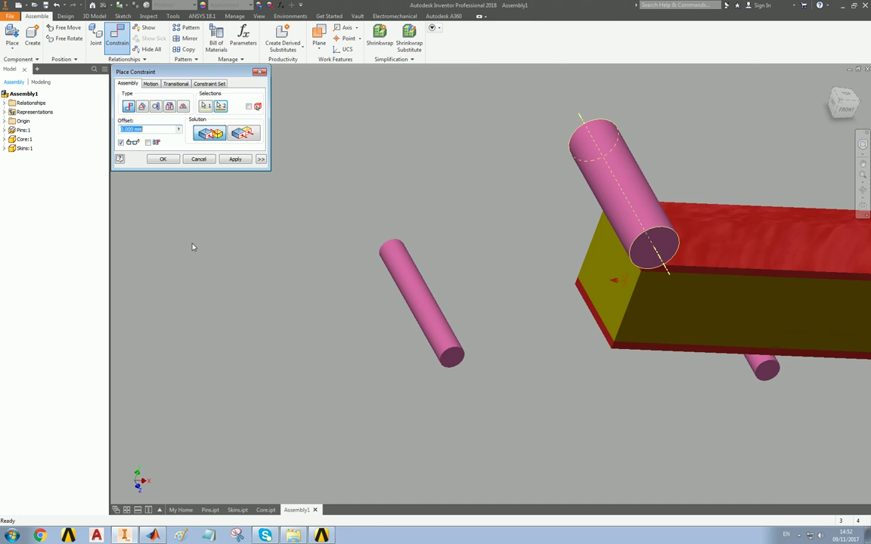
{"action": "type", "text": "-30"}
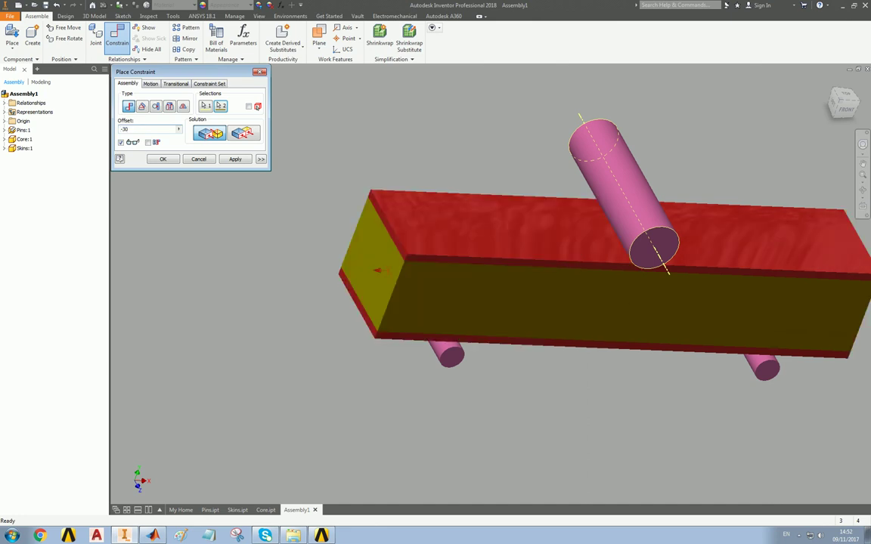
{"action": "left_click", "coordinate": [238, 161]}
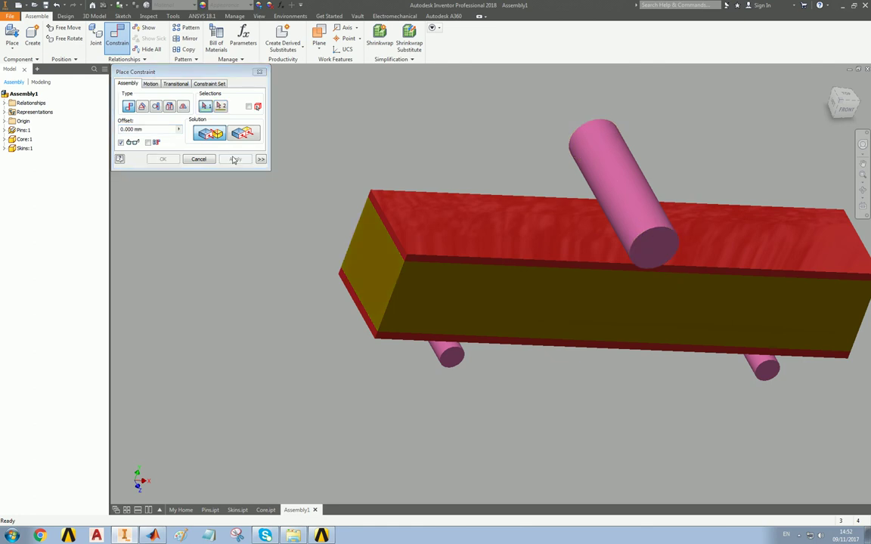
Make the large pin's end face flush with the beam's edge.
{"action": "left_click", "coordinate": [242, 133]}
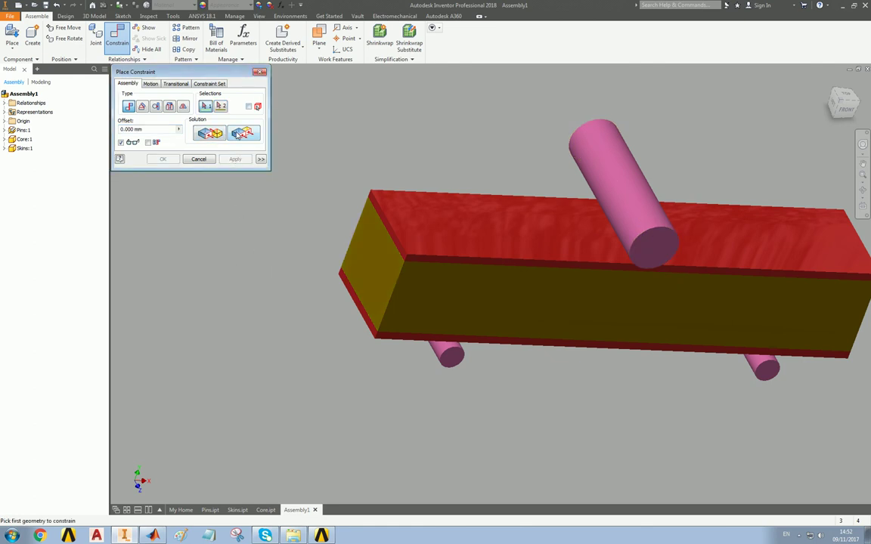
{"action": "left_click", "coordinate": [566, 270]}
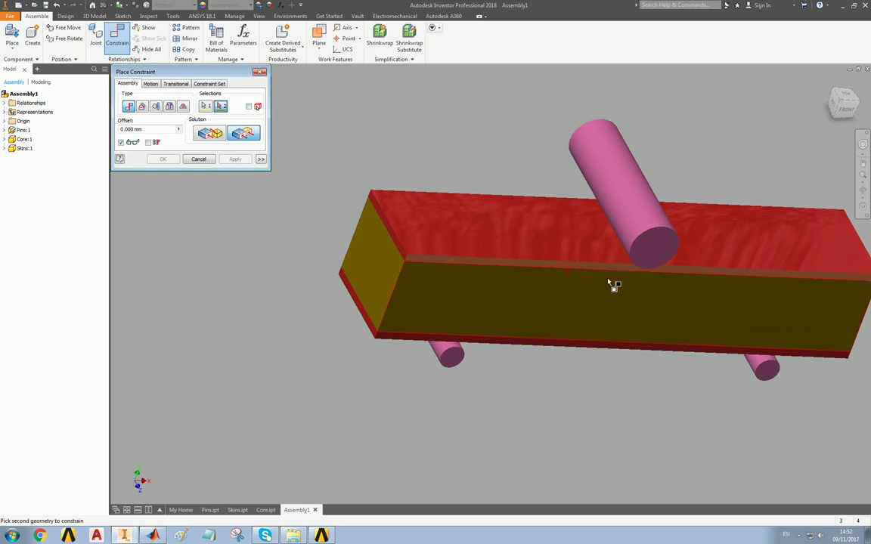
{"action": "left_click", "coordinate": [668, 259]}
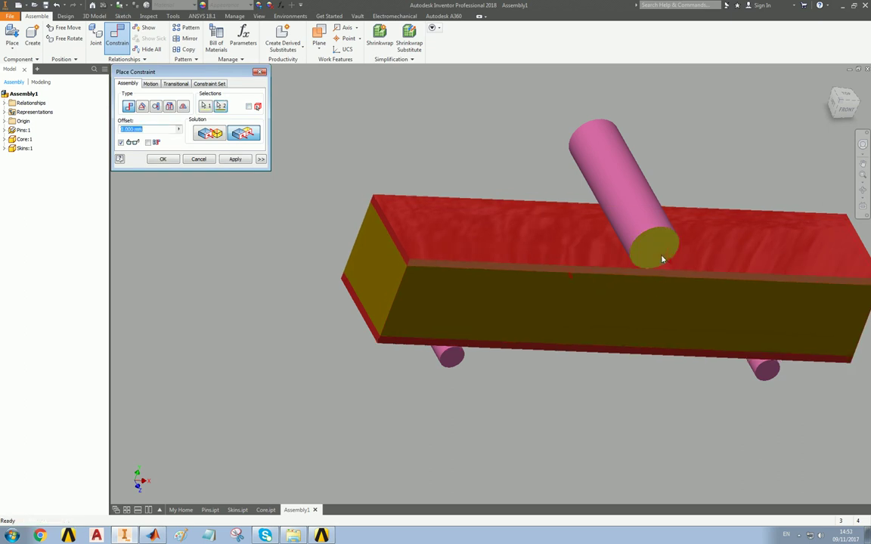